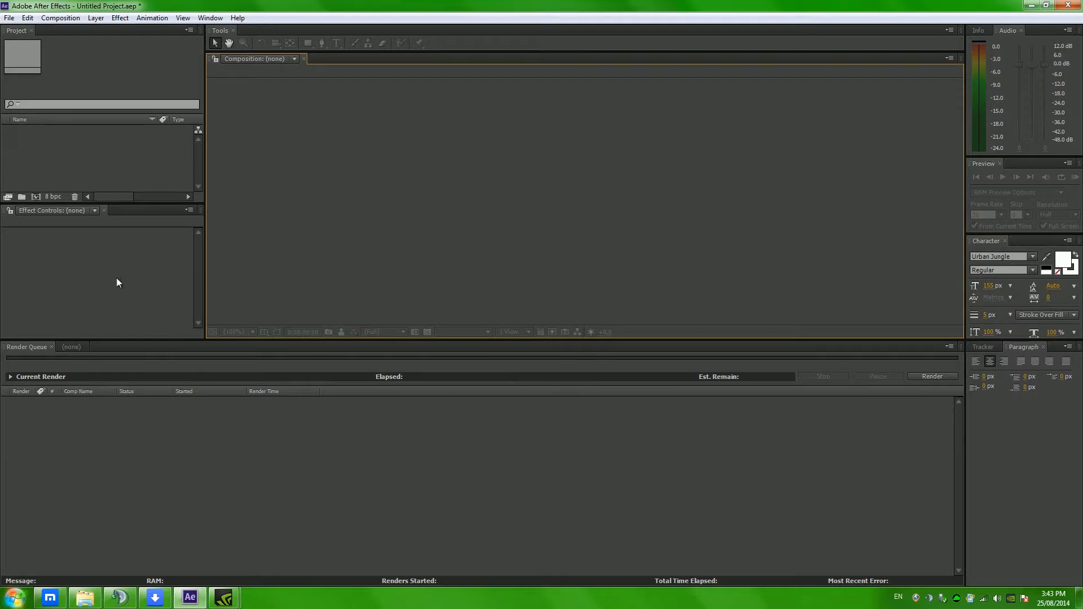
Import the Battlefield 3 gameplay video and create a new composition from that footage.
click(9, 17)
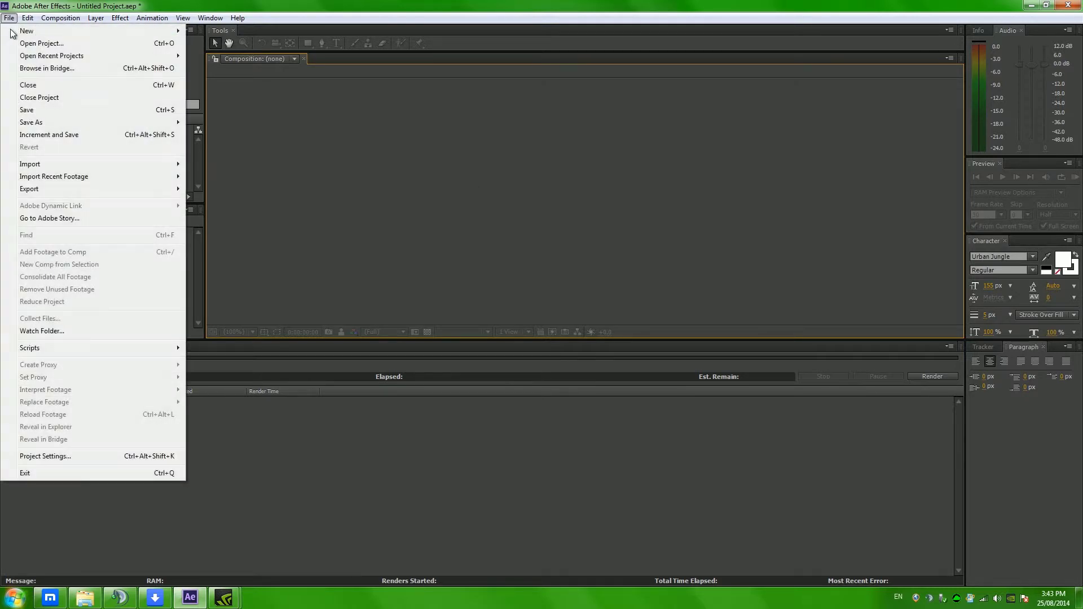
mouse_move(36, 164)
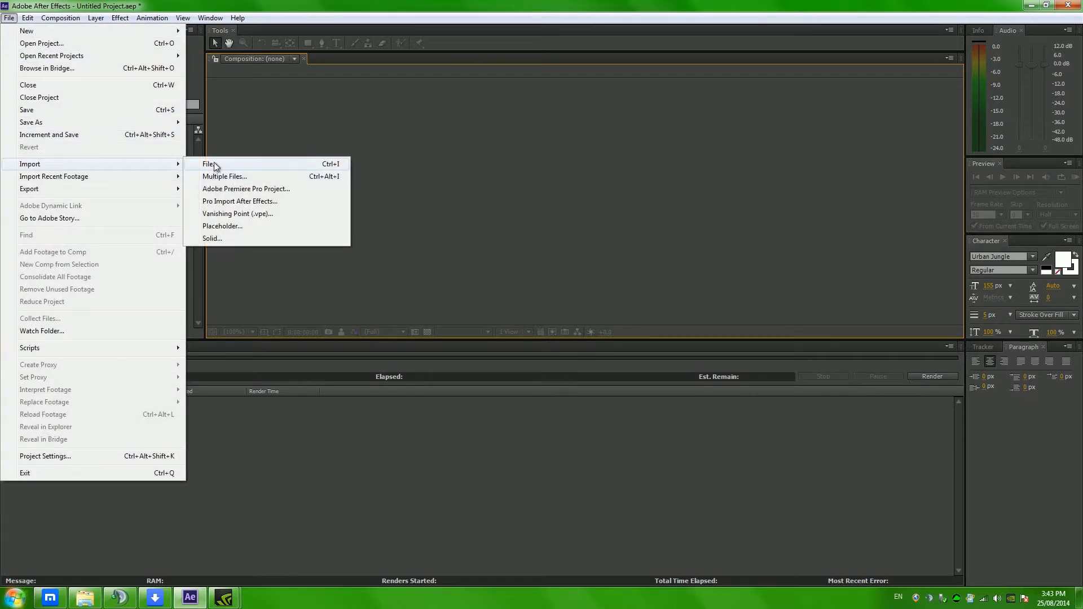
click(210, 164)
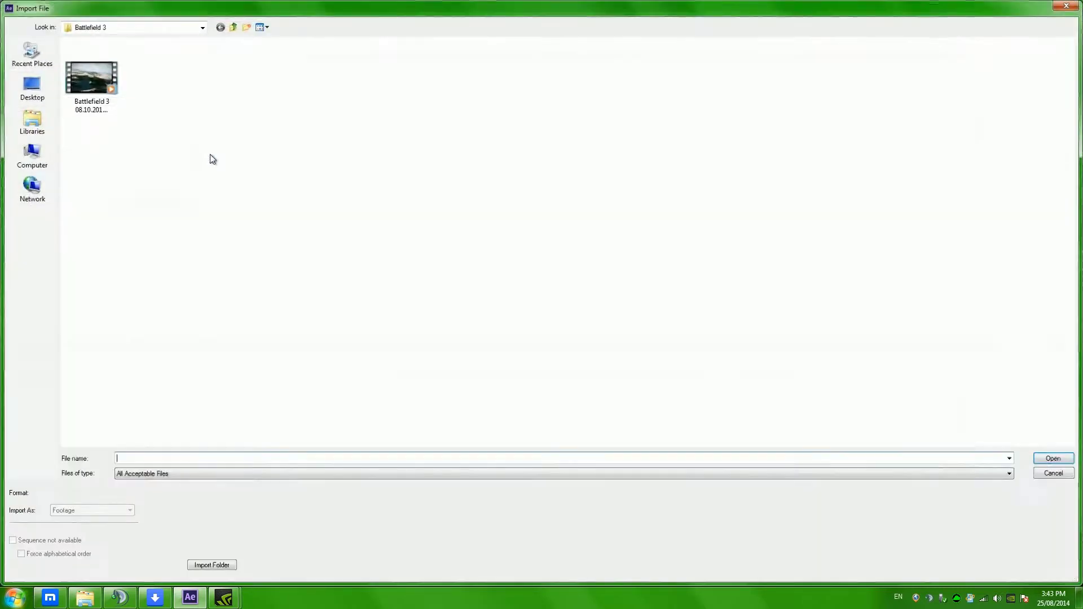
double_click(100, 91)
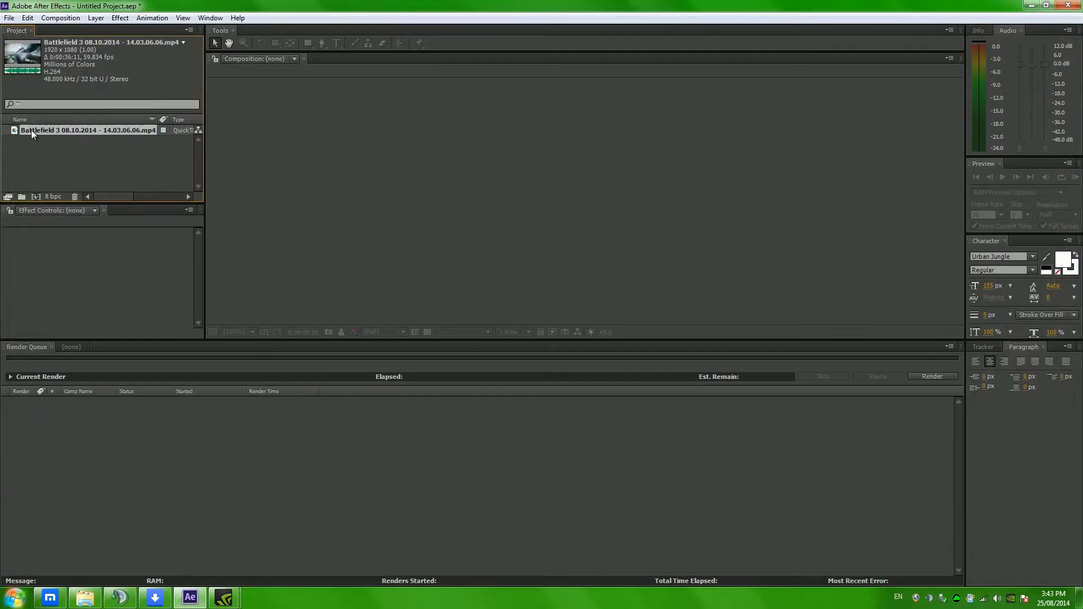
drag(33, 137, 34, 194)
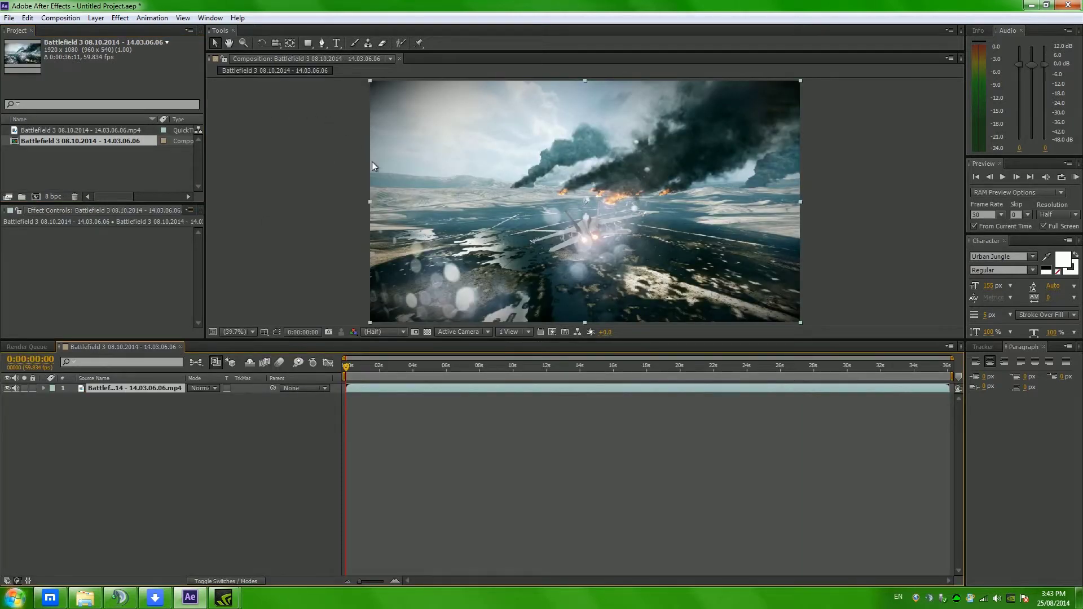
Set the composition preview resolution to Quarter and scrub through the footage's opening seconds.
scroll(313, 334, down, 1)
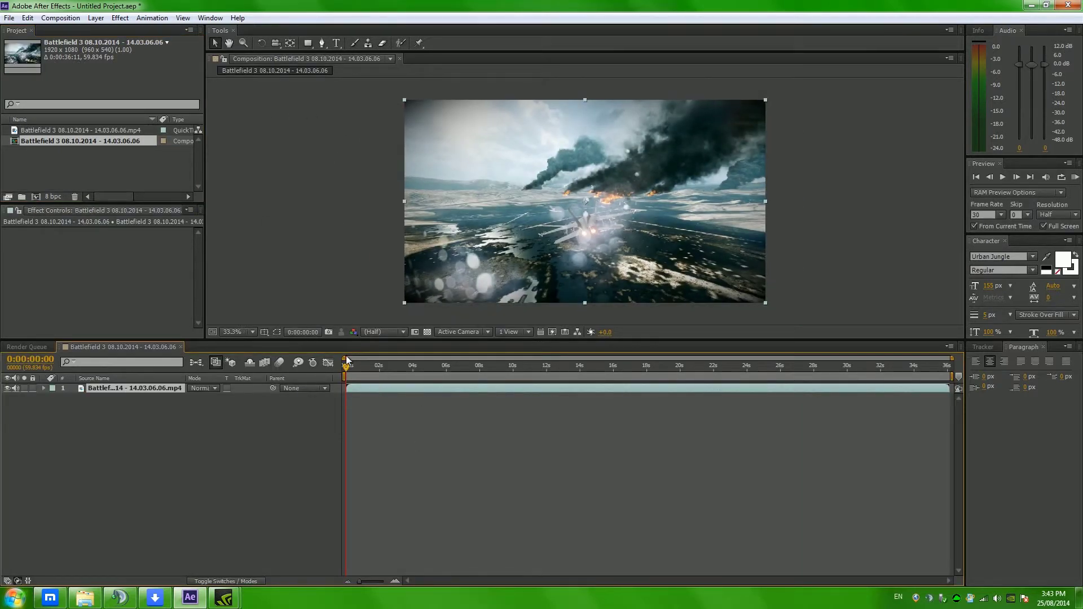
drag(345, 367, 829, 397)
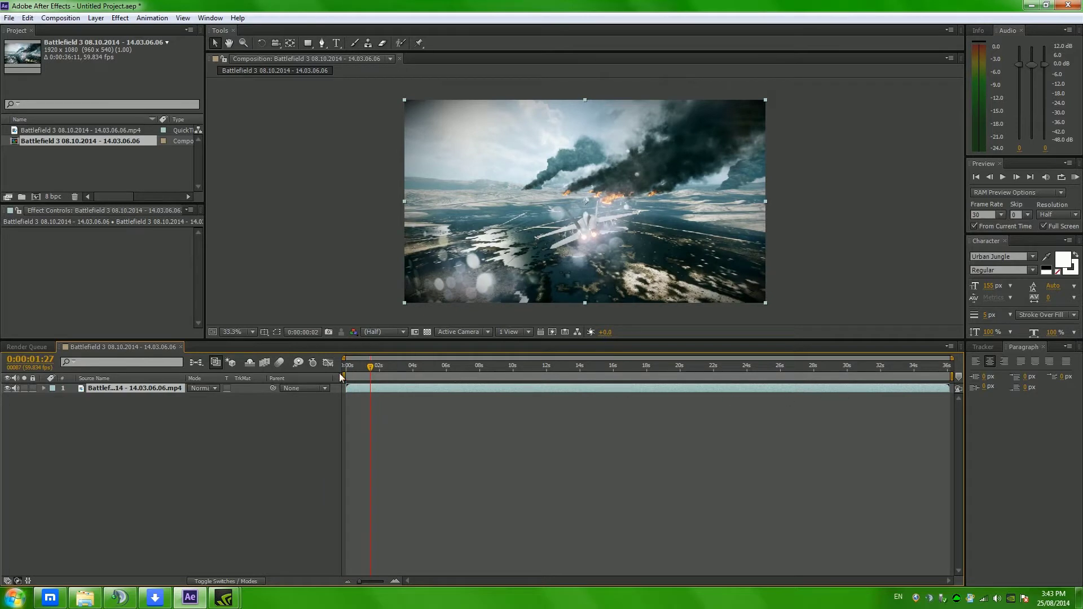
click(360, 365)
click(383, 332)
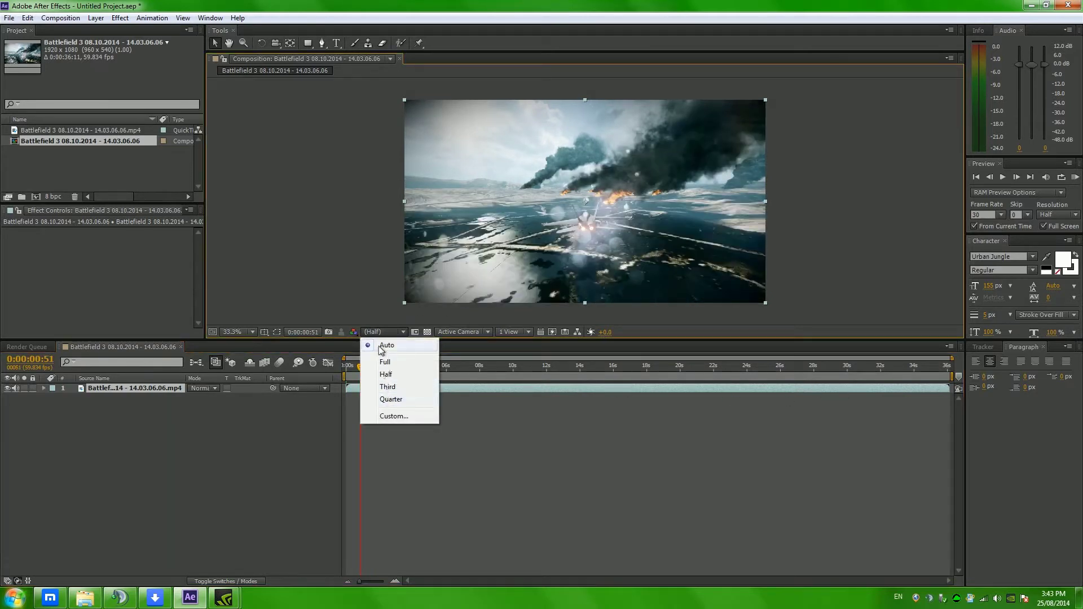
click(380, 347)
drag(358, 368, 503, 361)
click(386, 332)
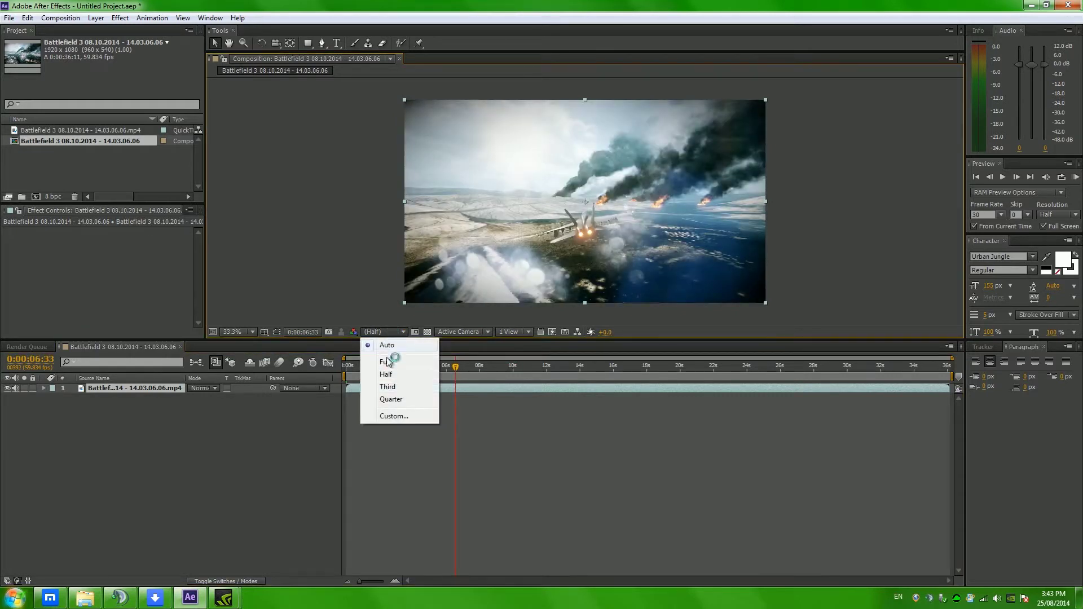
click(383, 398)
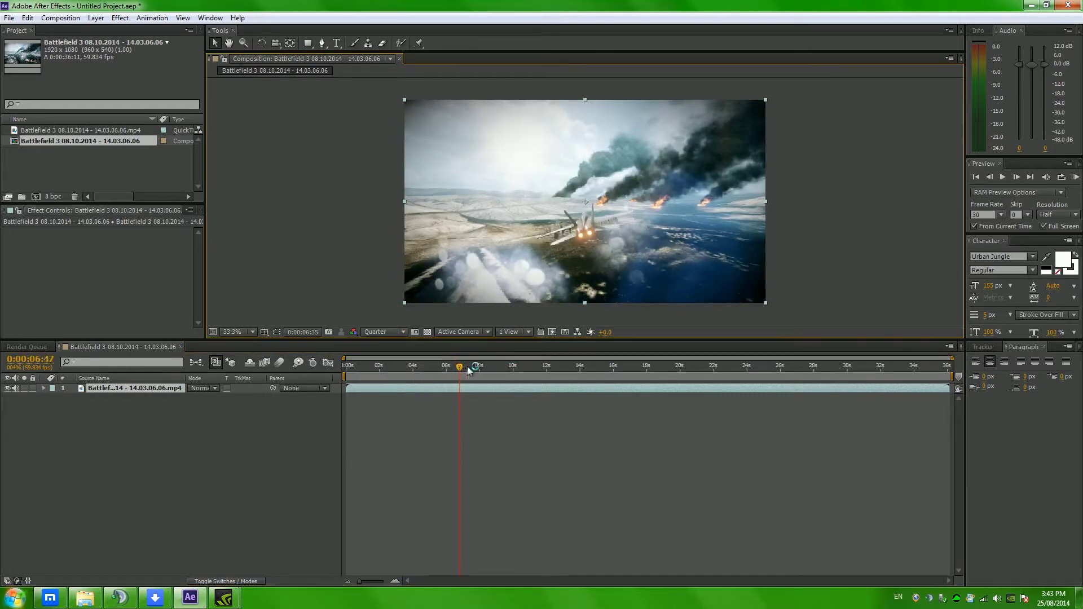
drag(459, 367, 351, 379)
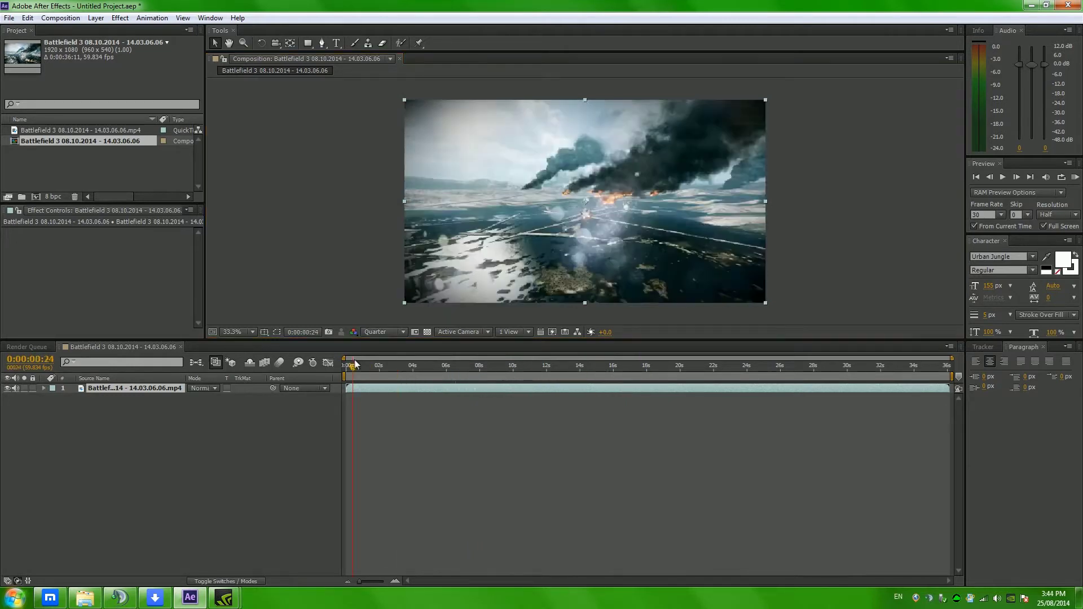
Set the composition preview resolution to Half and enlarge the viewer to show the whole frame at 50%.
scroll(611, 248, up, 3)
scroll(610, 246, down, 4)
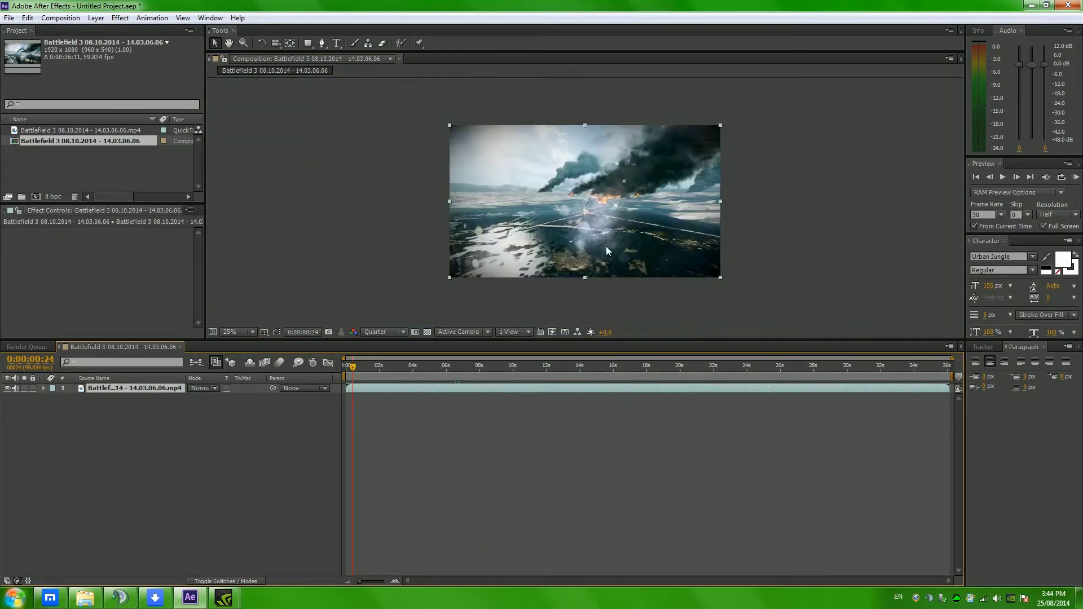
click(394, 332)
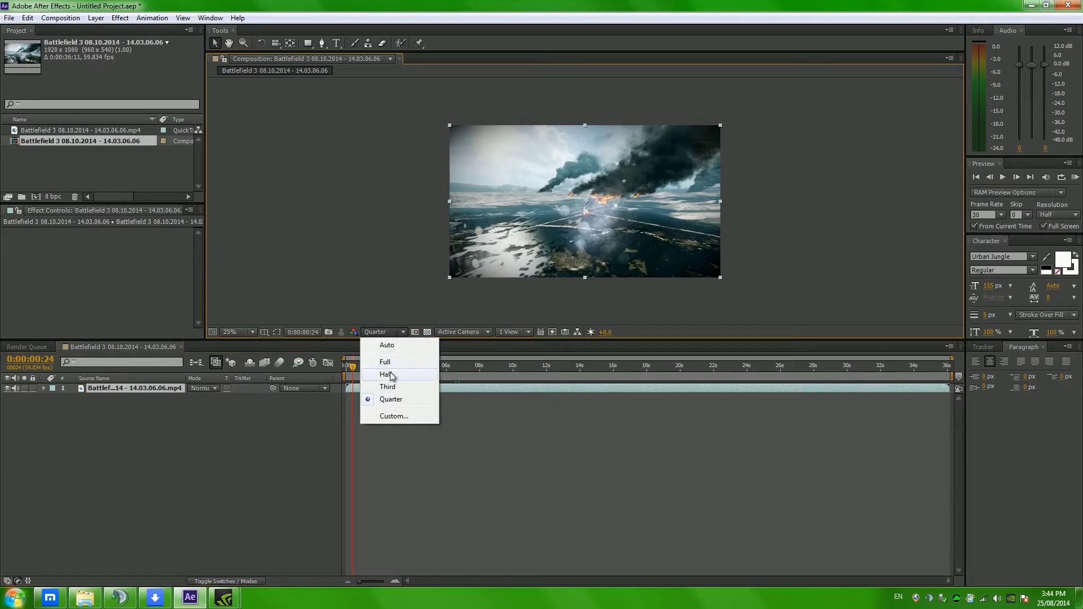
click(389, 376)
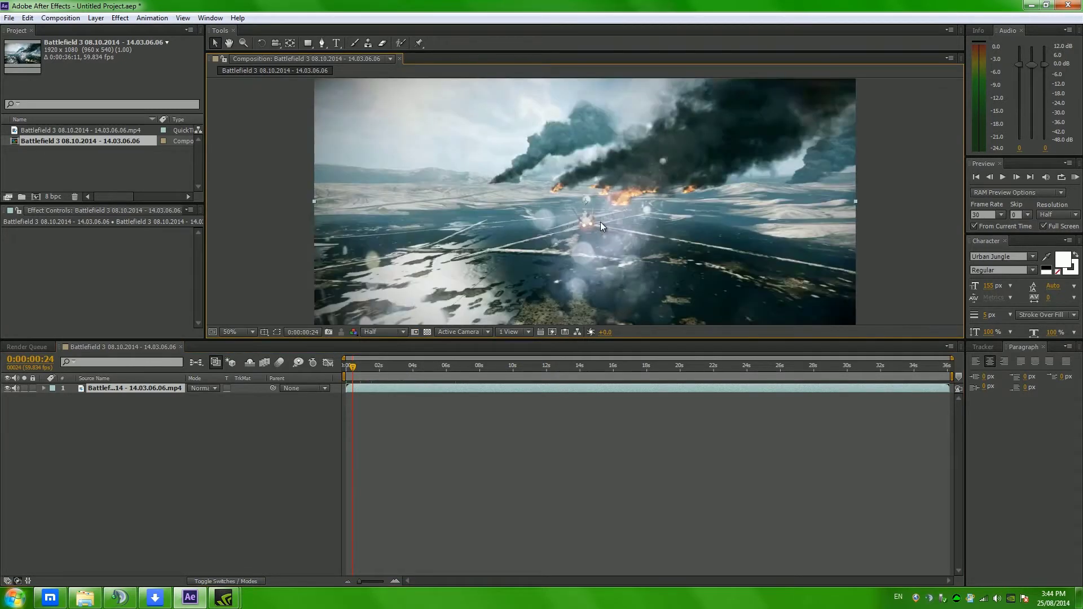
scroll(597, 222, up, 2)
drag(493, 343, 493, 432)
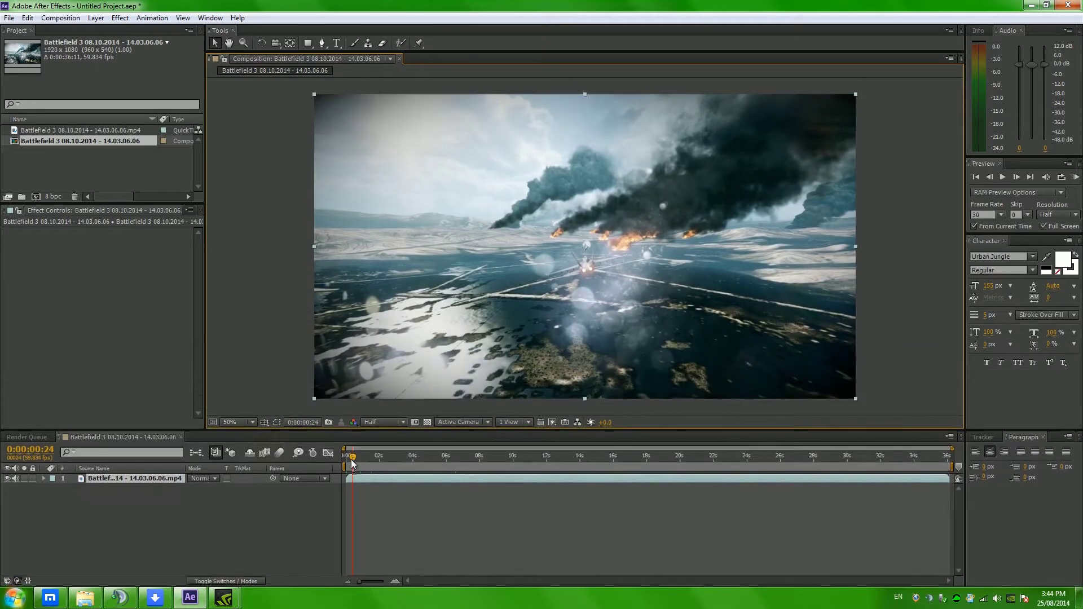
Split the footage layer at 0:00:11:40 and delete the part before the cut.
drag(353, 459, 376, 482)
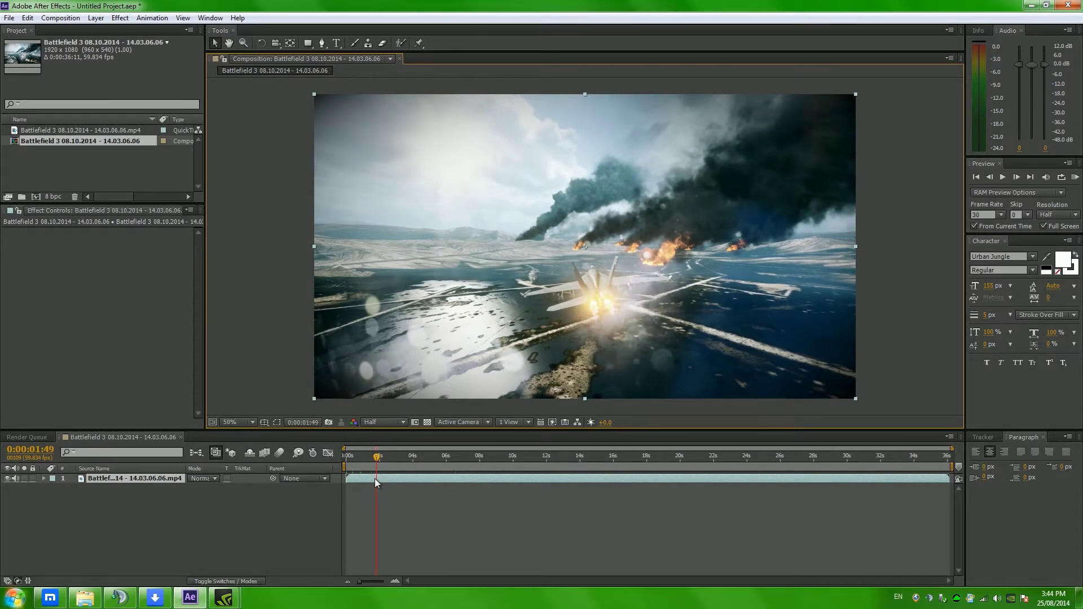
drag(375, 478, 542, 459)
key(ctrl+shift+d)
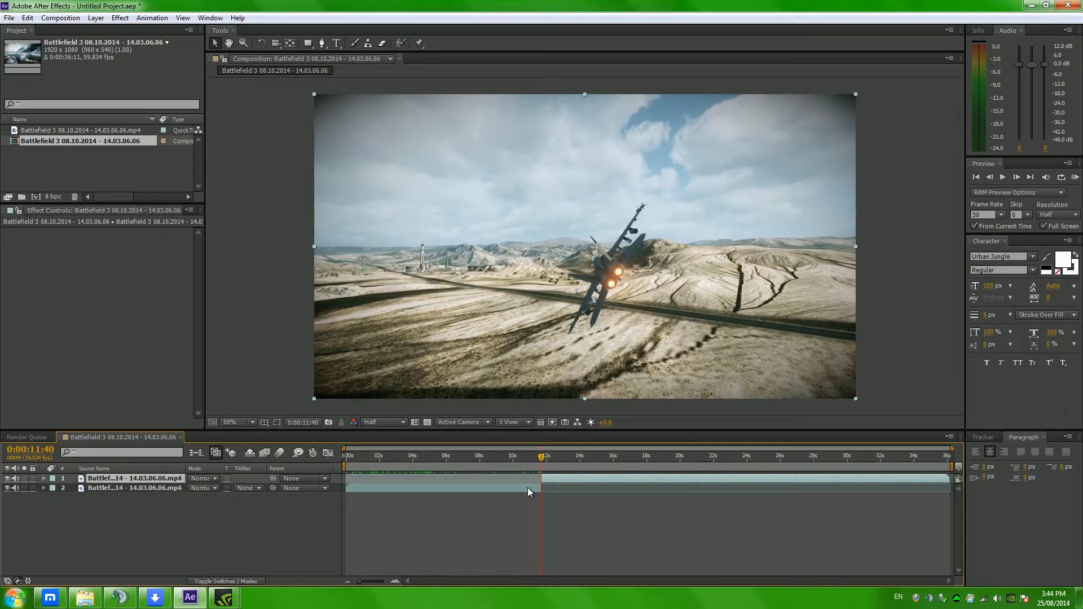
click(529, 488)
key(Delete)
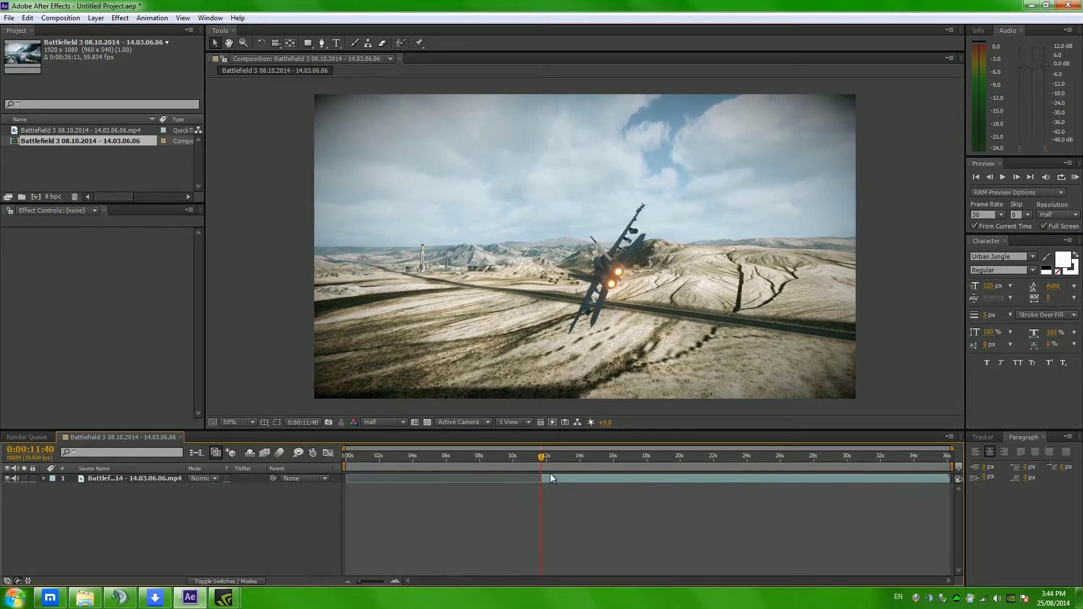
Move the remaining clip so that it starts at 0:00:00:00 in the composition.
drag(547, 464, 487, 469)
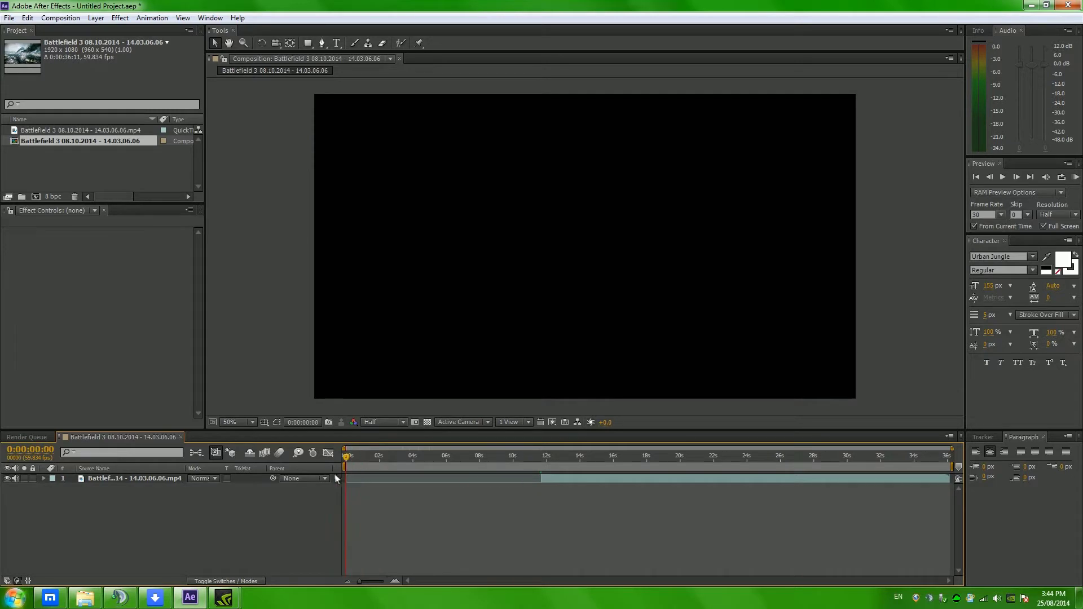
click(561, 481)
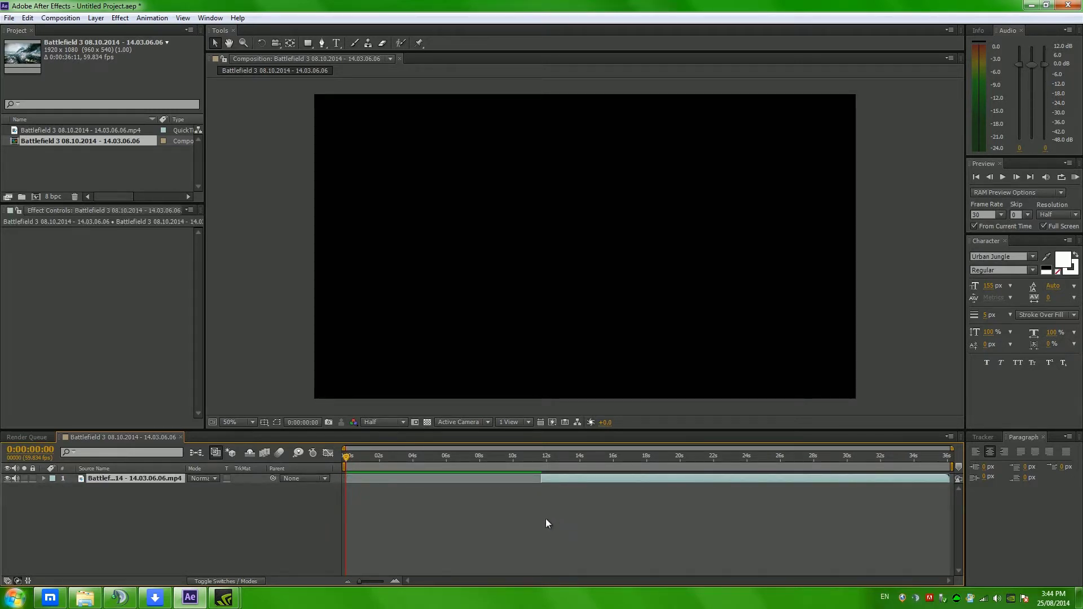
key(bracketleft)
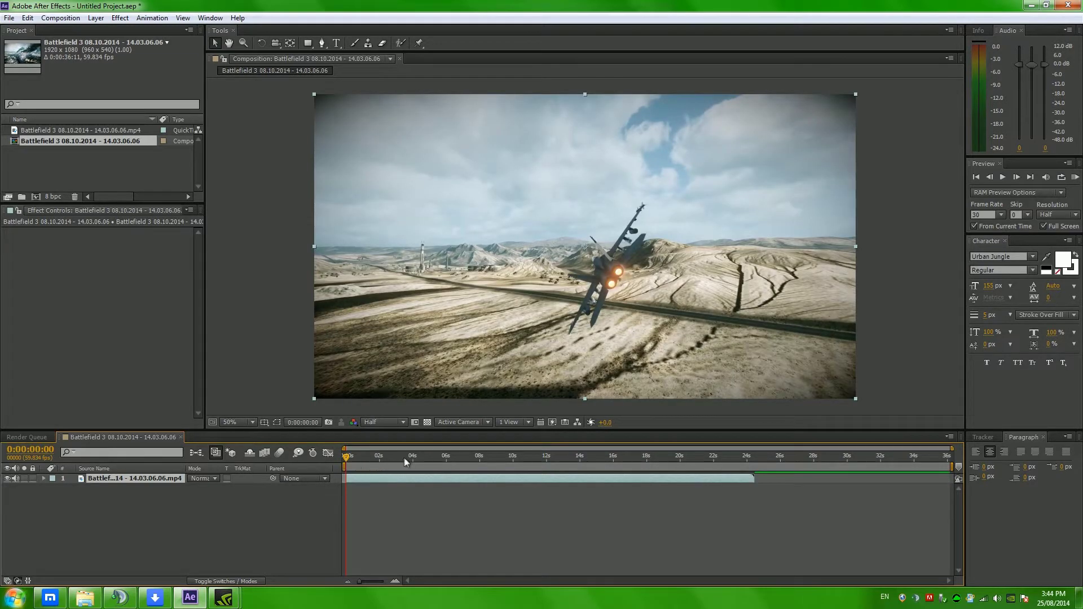
Split the clip at 0:00:10:19 and delete the part after the cut.
click(379, 458)
click(363, 460)
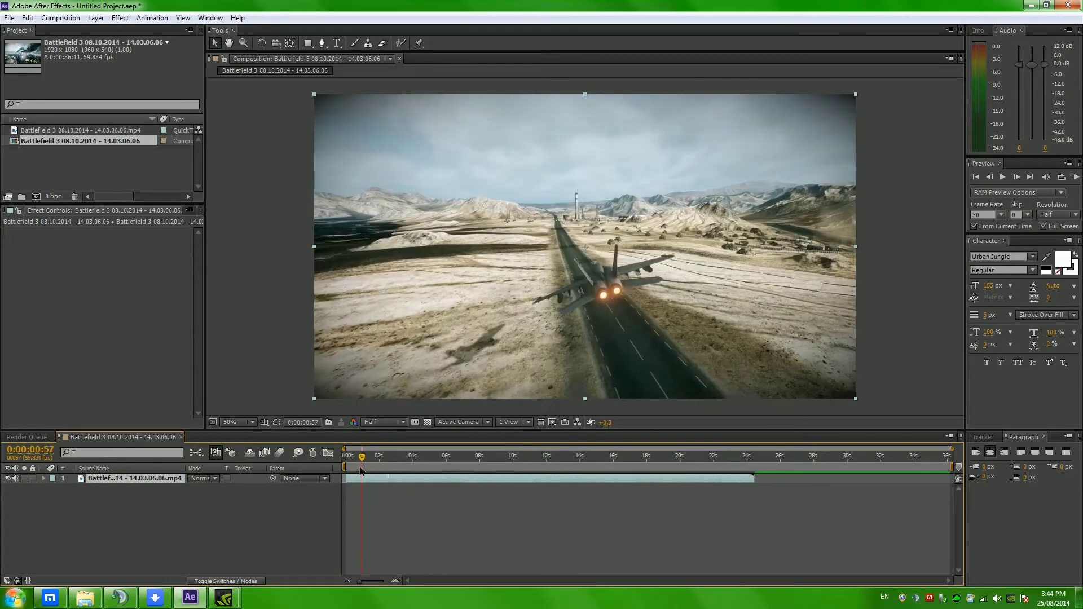
key(bracketleft)
key(bracketleft)
drag(365, 458, 519, 464)
key(Home)
key(bracketleft)
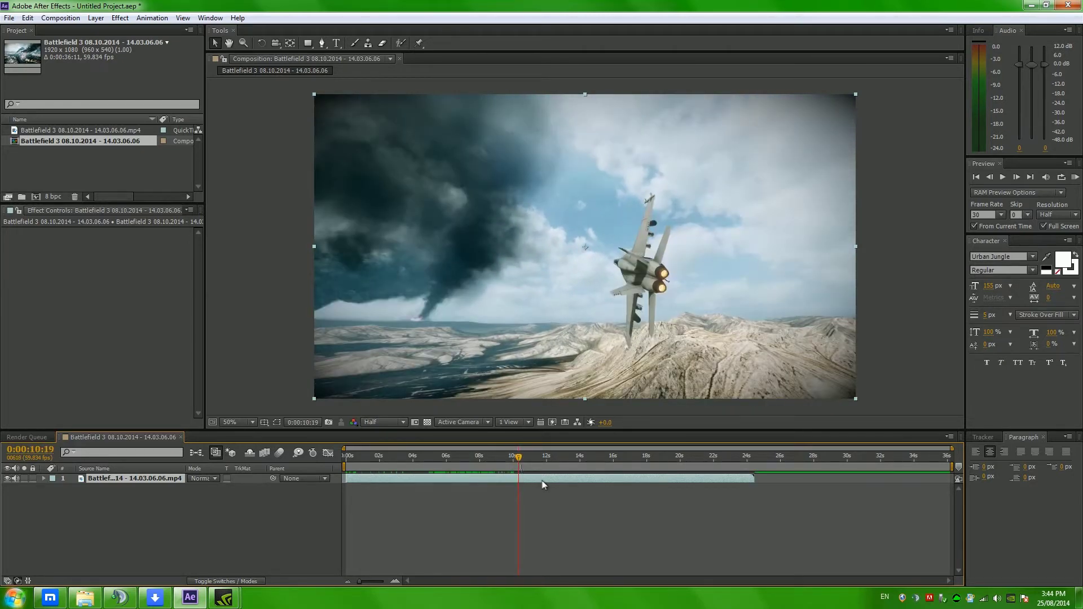
key(ctrl+shift+d)
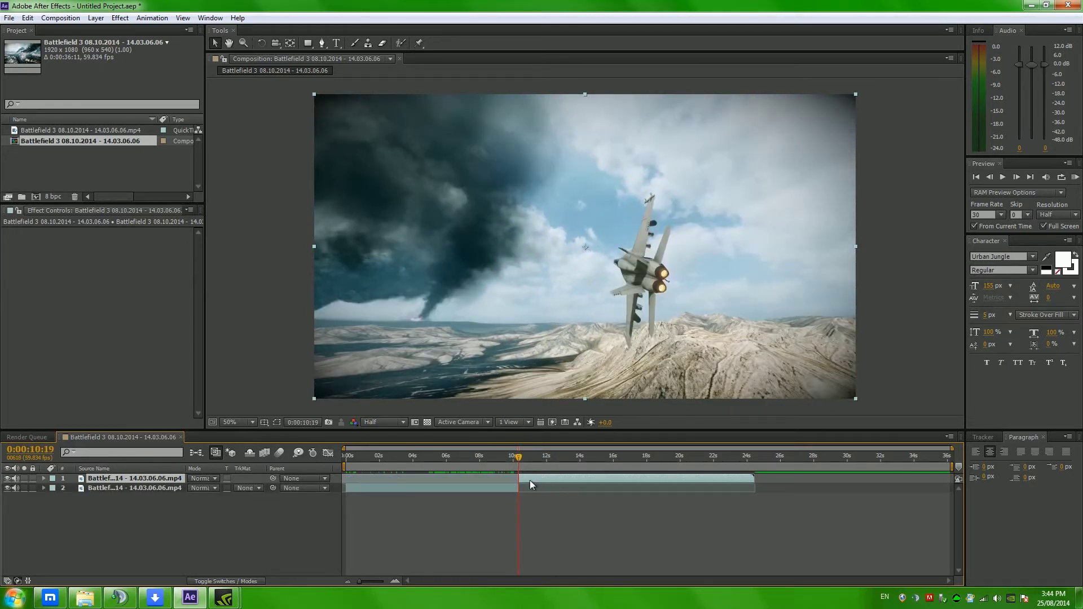
key(Delete)
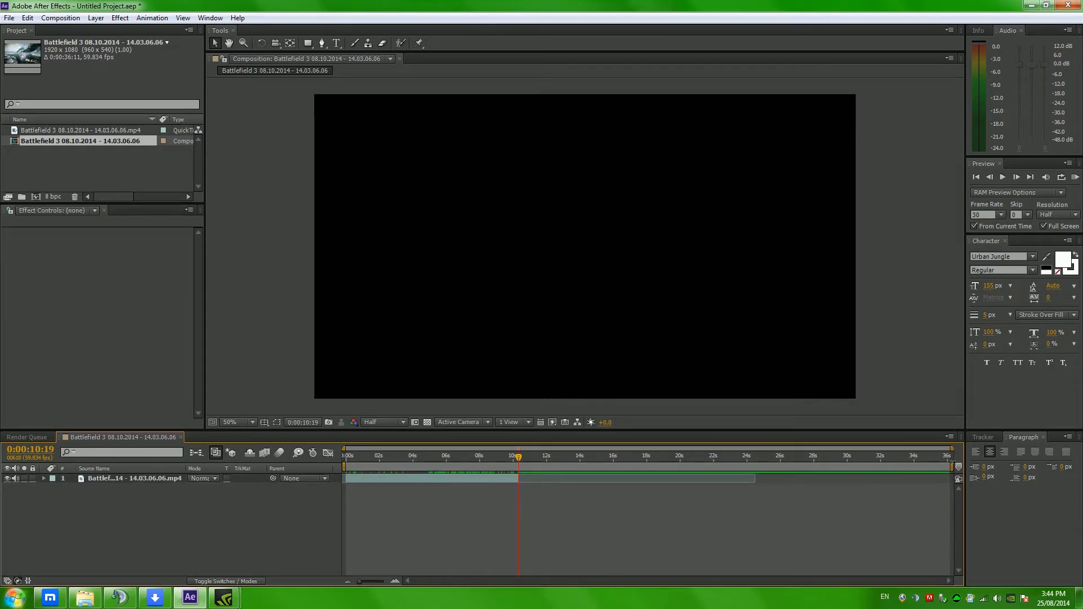
Shorten the work area to end with the trimmed clip at about 10 seconds and return to the composition's start.
click(443, 450)
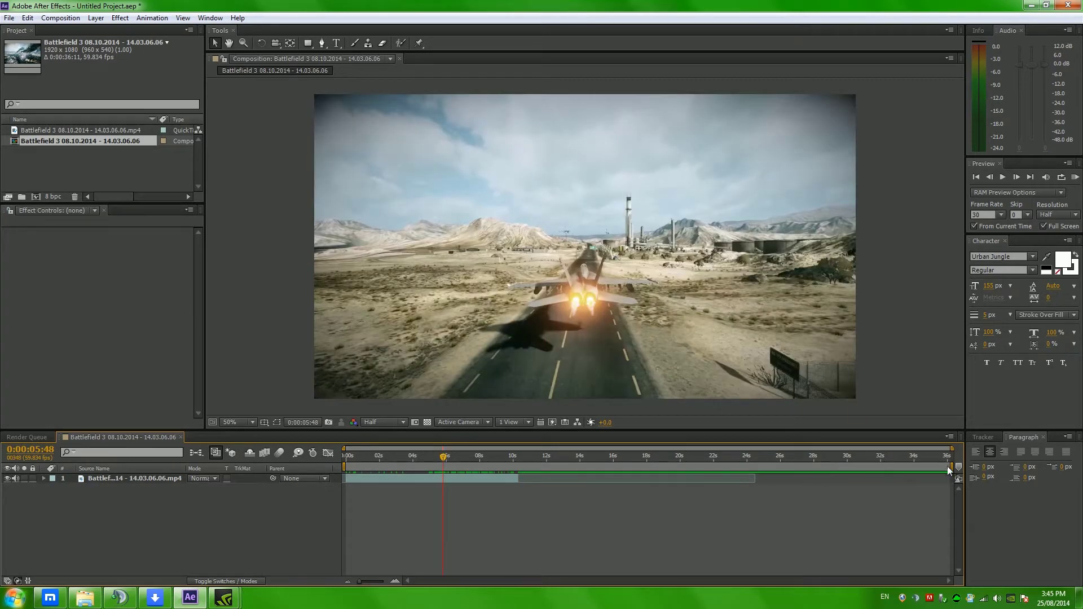
drag(948, 471, 520, 508)
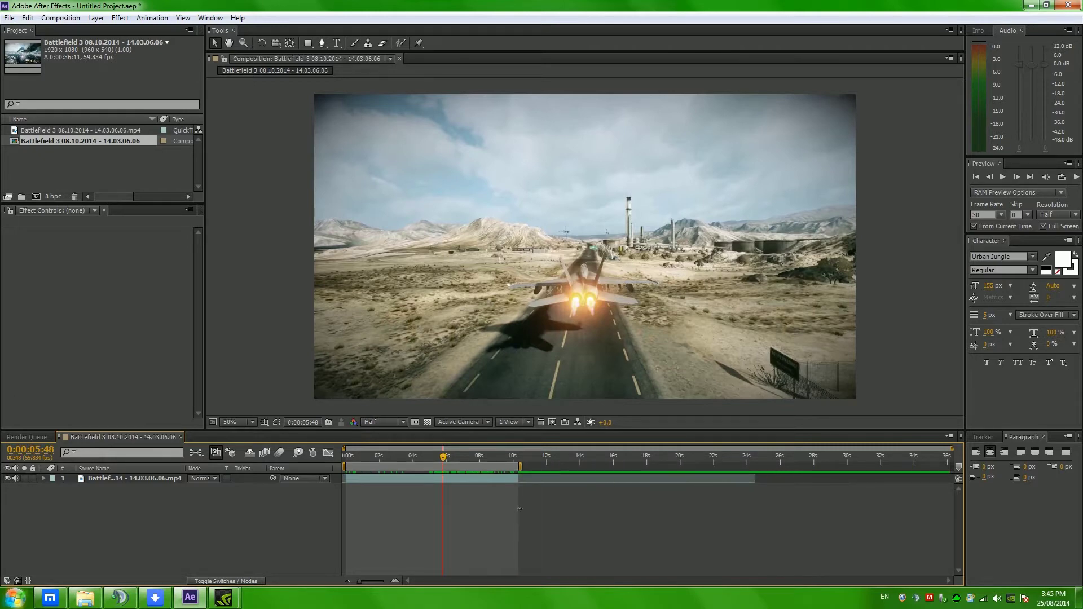
drag(443, 455, 339, 452)
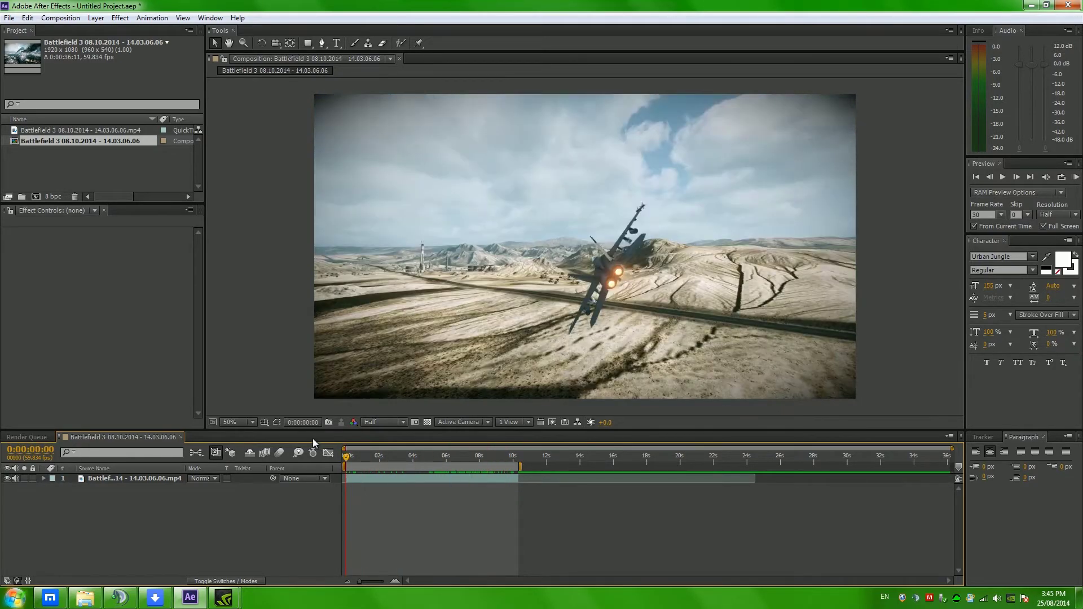
click(9, 18)
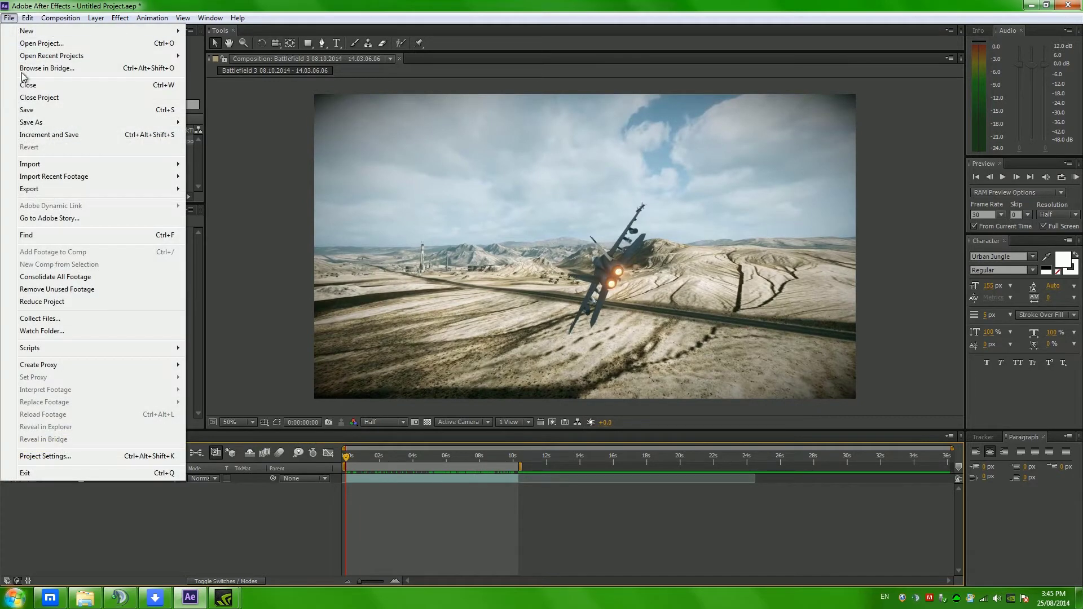
mouse_move(54, 168)
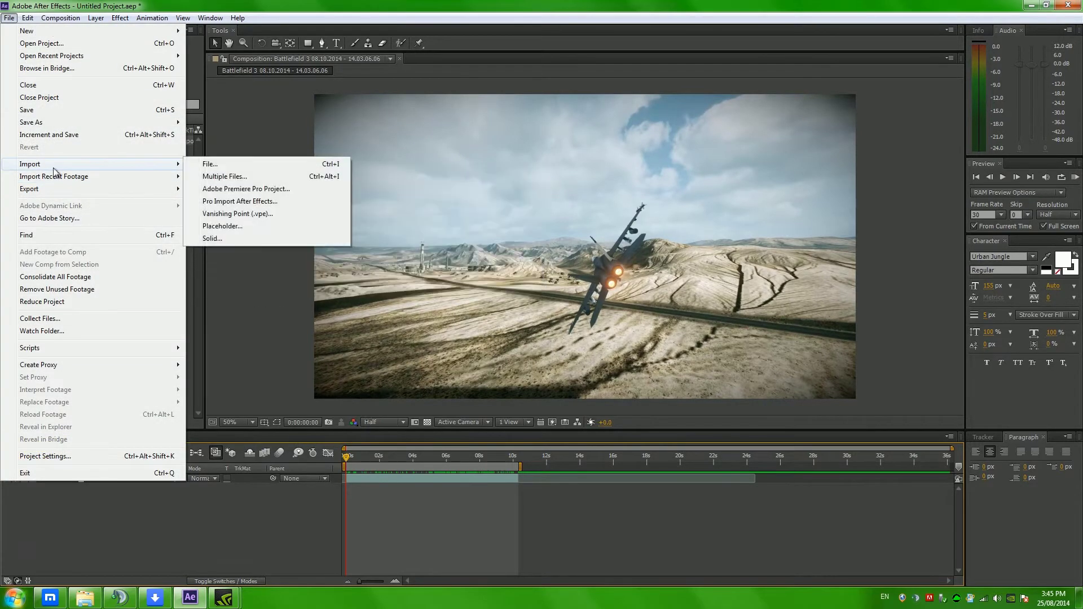
click(129, 320)
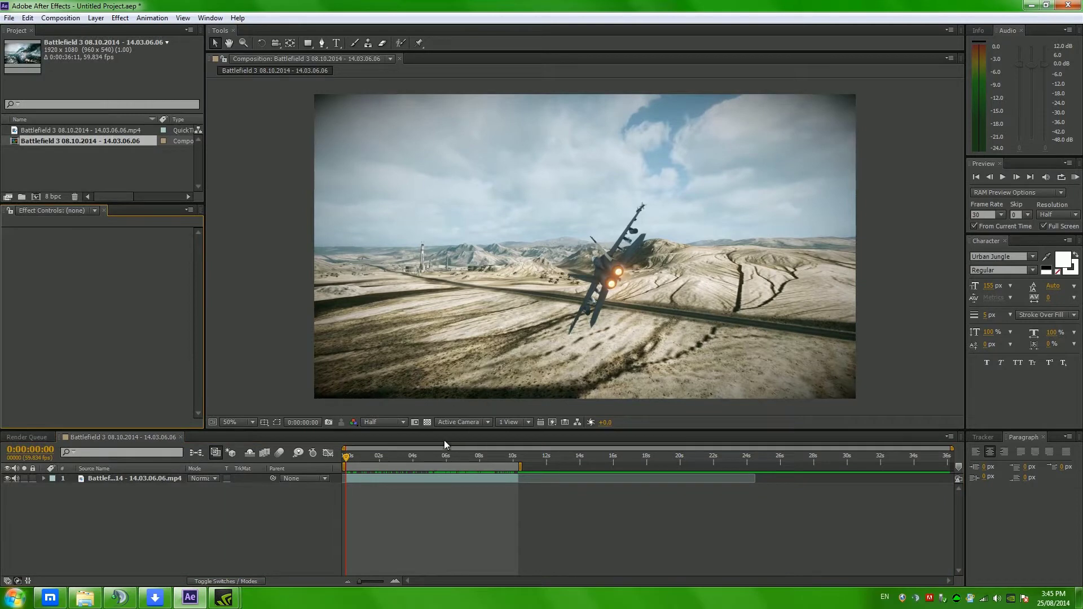
Add the composition to the render queue and open its render settings.
click(60, 18)
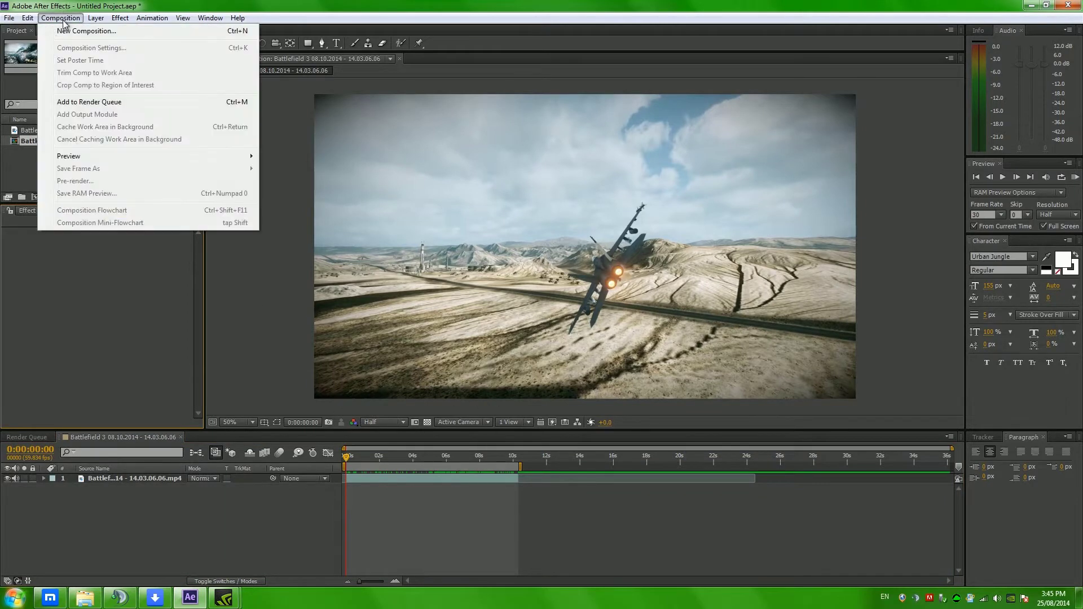
click(110, 102)
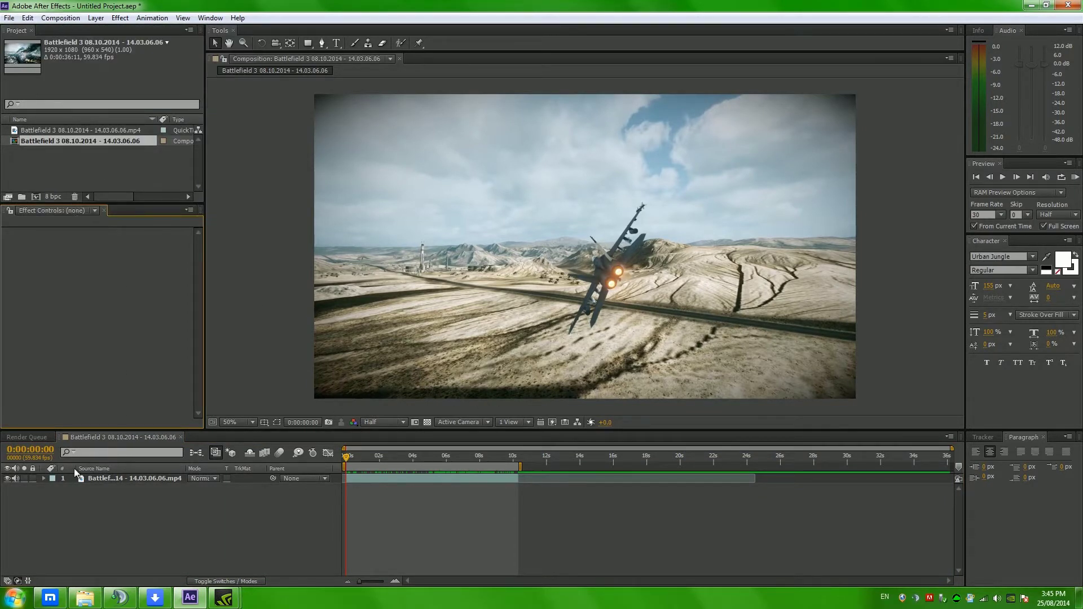
click(25, 436)
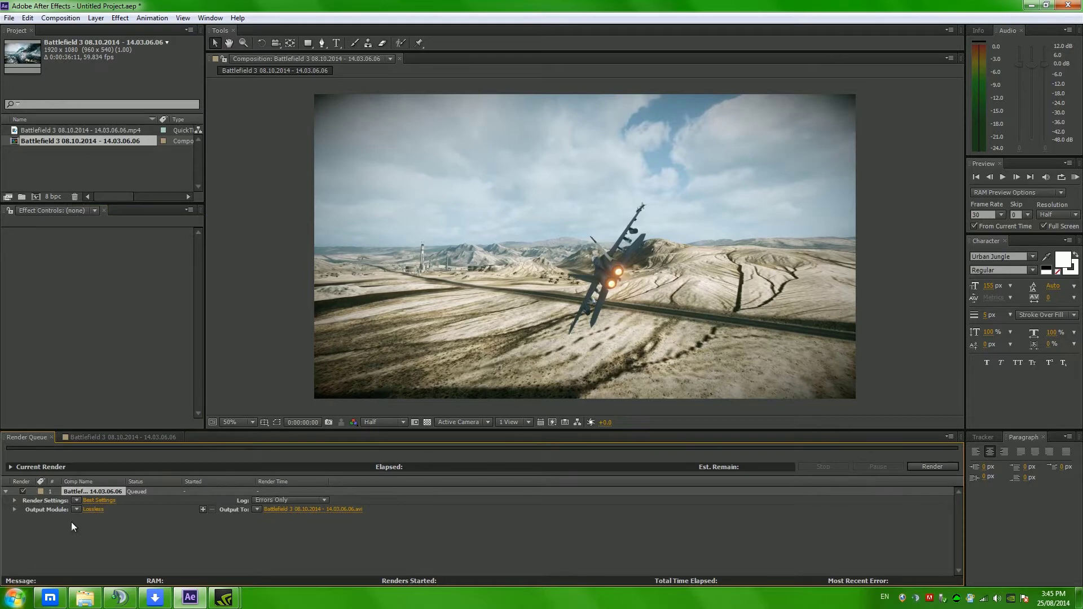
click(94, 500)
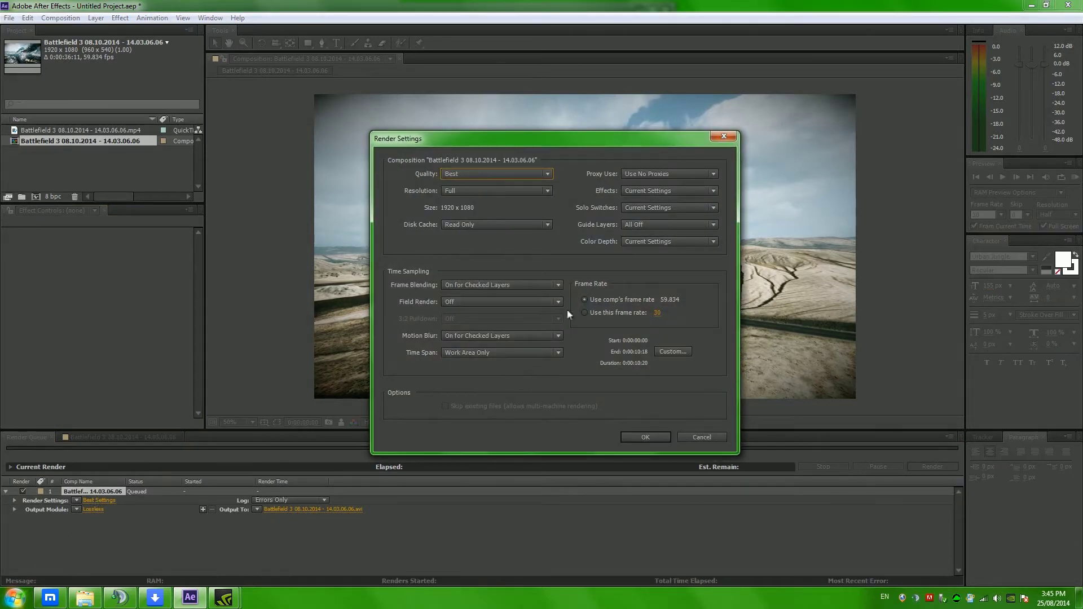
Set the render's frame rate to 30 fps, keep the quality at Best, and accept the render settings.
click(585, 313)
click(461, 173)
click(455, 169)
click(454, 169)
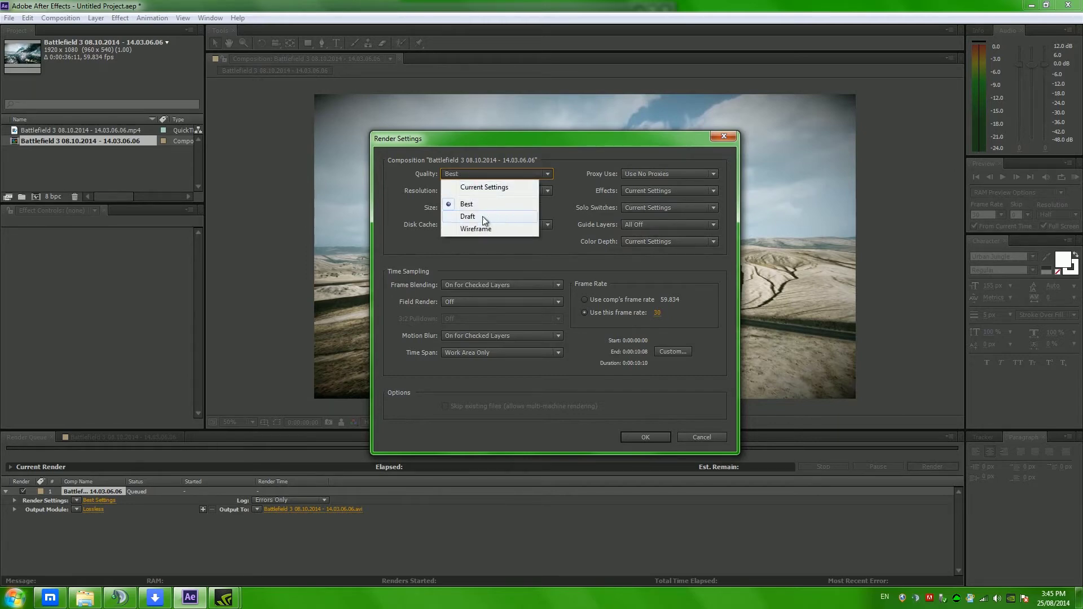
click(580, 269)
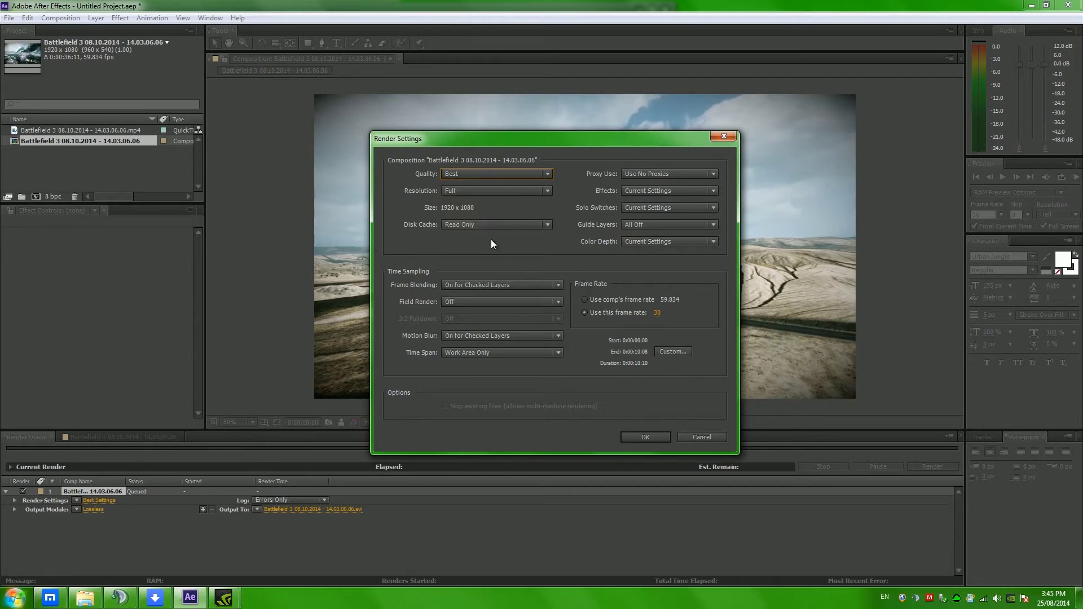
click(642, 437)
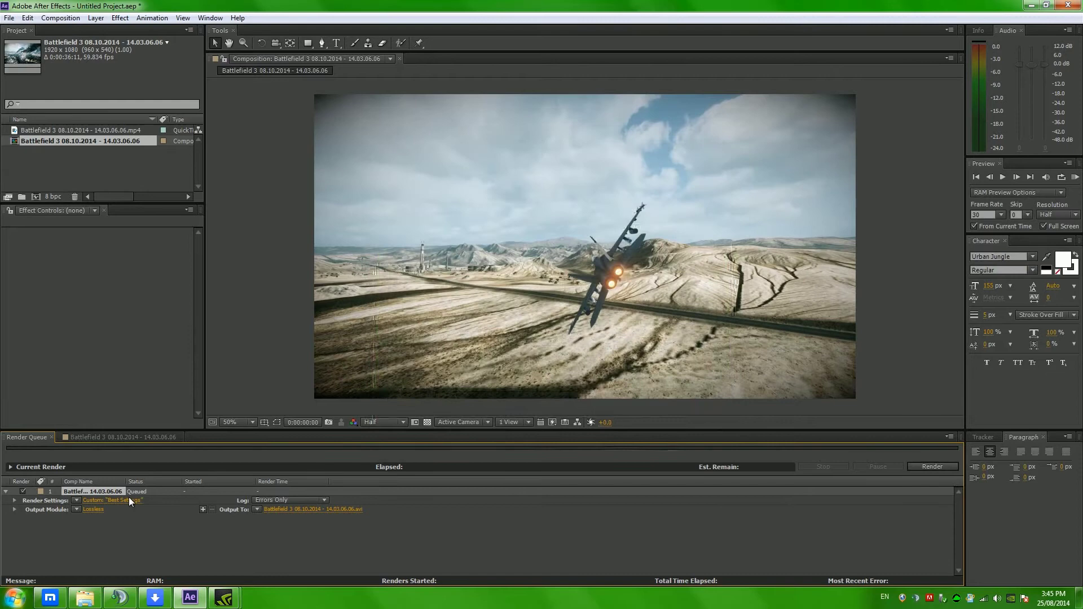
Open the queued composition's output module settings and set the output format to FLV.
click(89, 508)
click(469, 161)
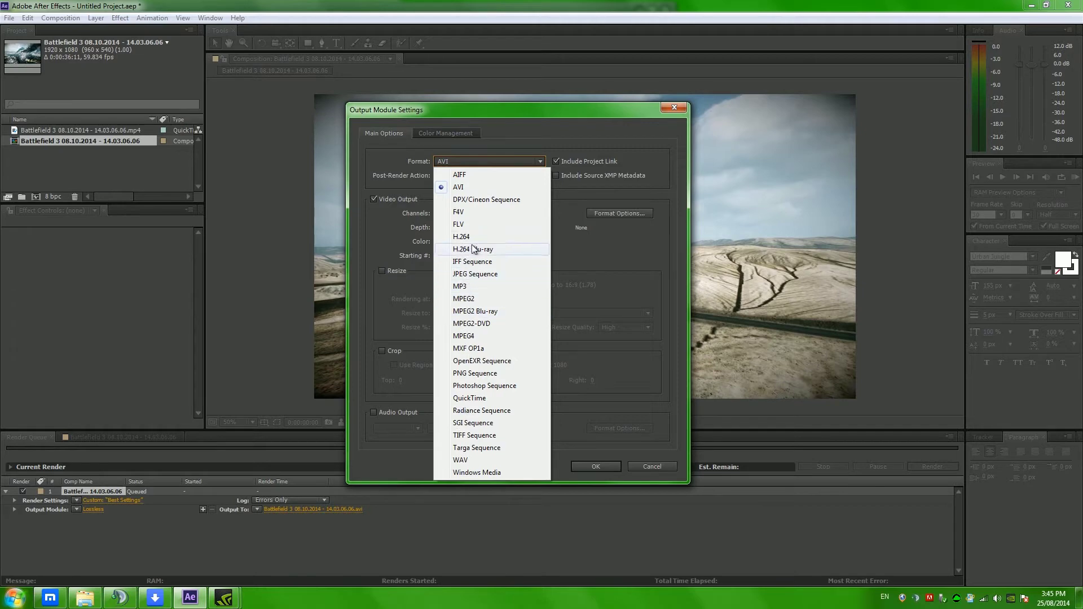
click(465, 202)
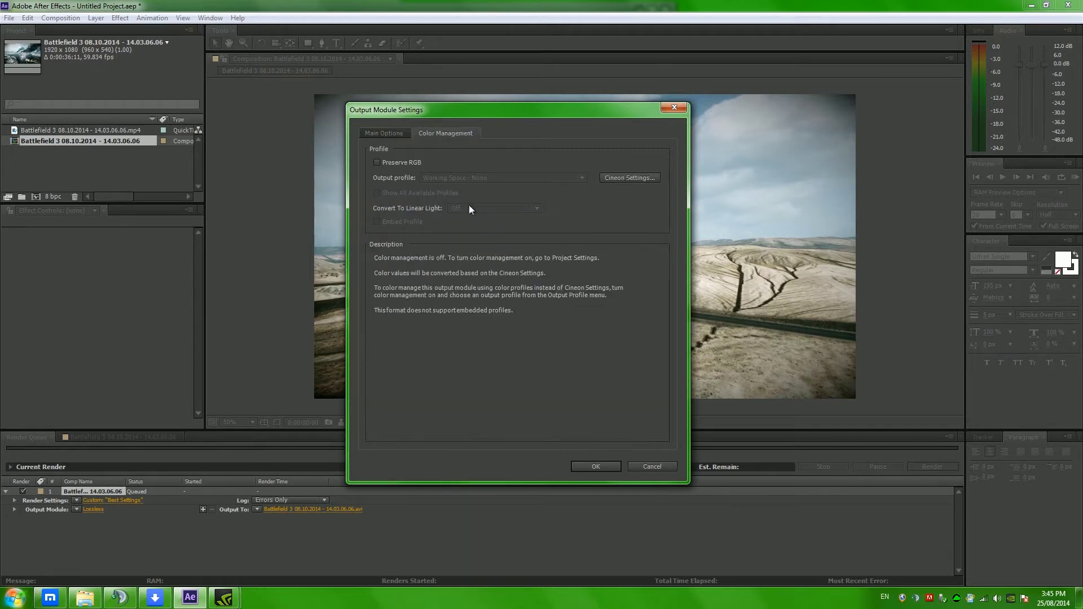
click(382, 133)
click(464, 163)
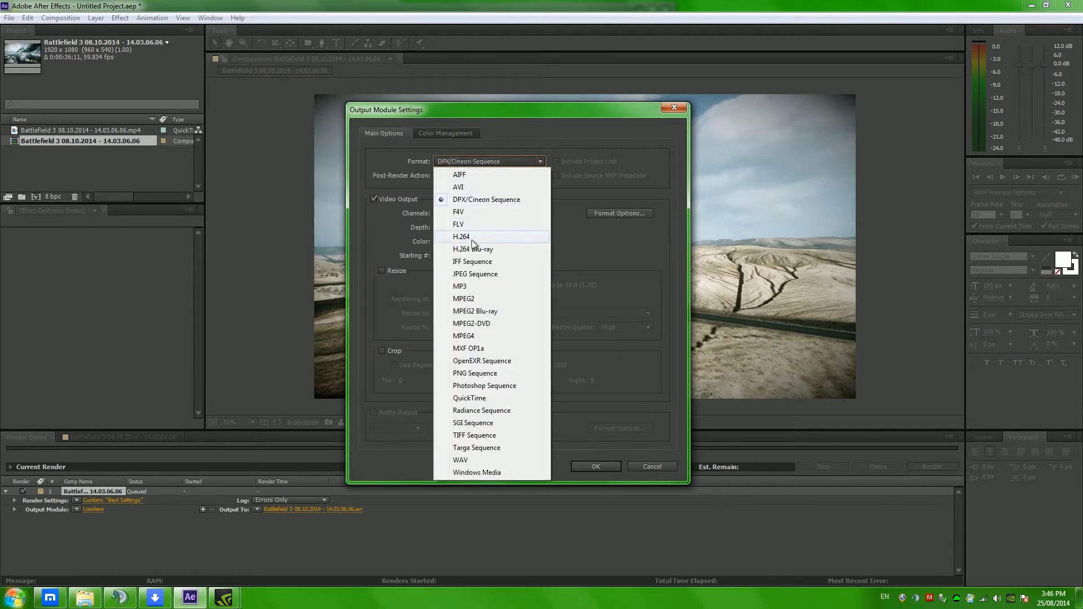
click(465, 227)
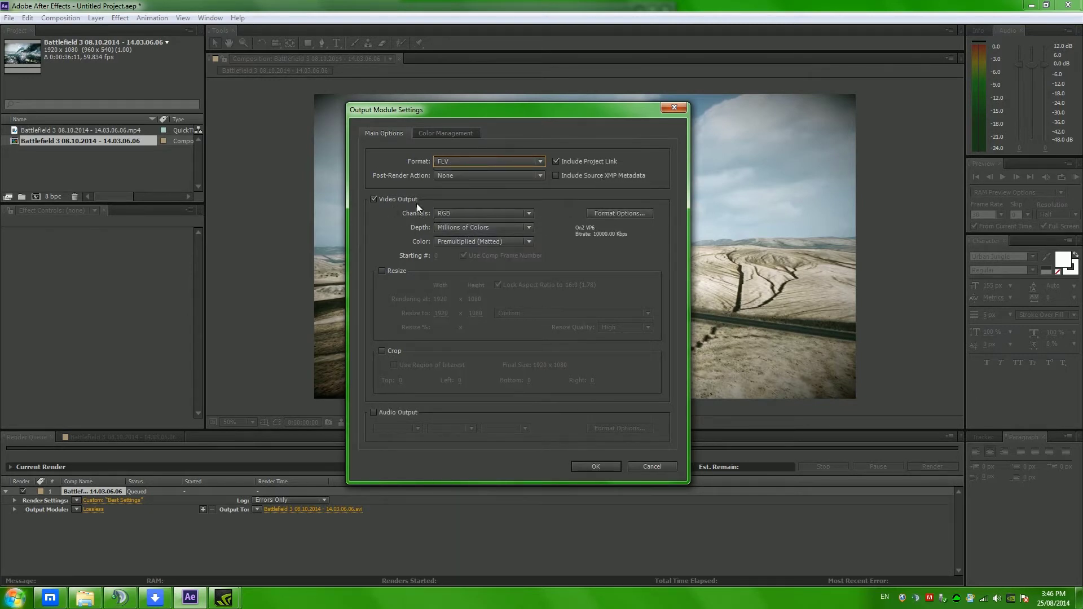
Exclude the project link from the FLV output and keep the post-render action at None.
click(559, 162)
click(509, 179)
click(509, 180)
click(509, 180)
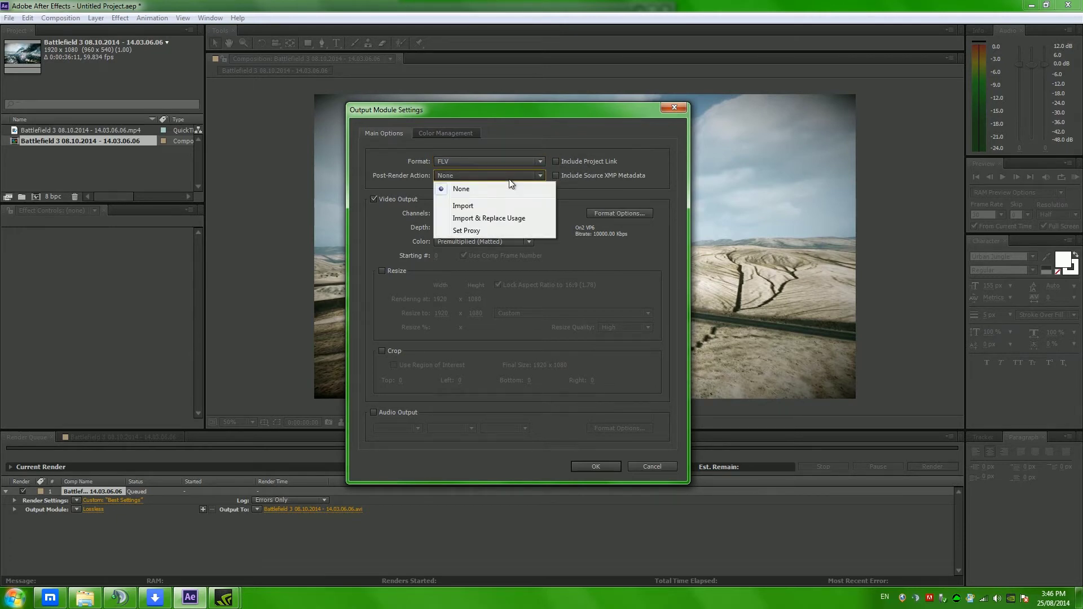
Review the bitrate, undershoot and quality settings in the FLV format options, then accept them.
click(608, 213)
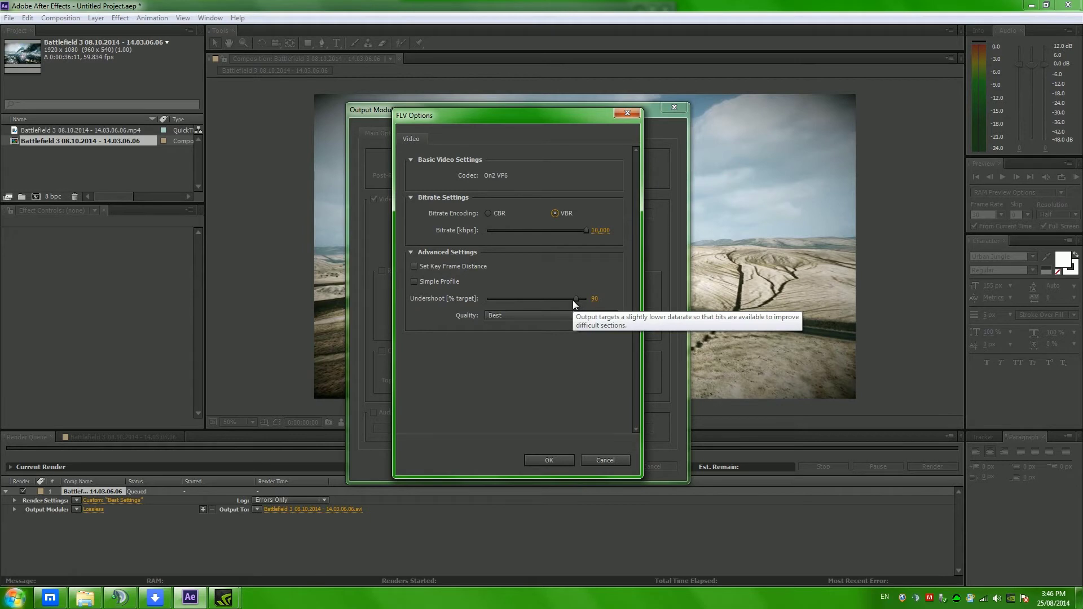
click(540, 318)
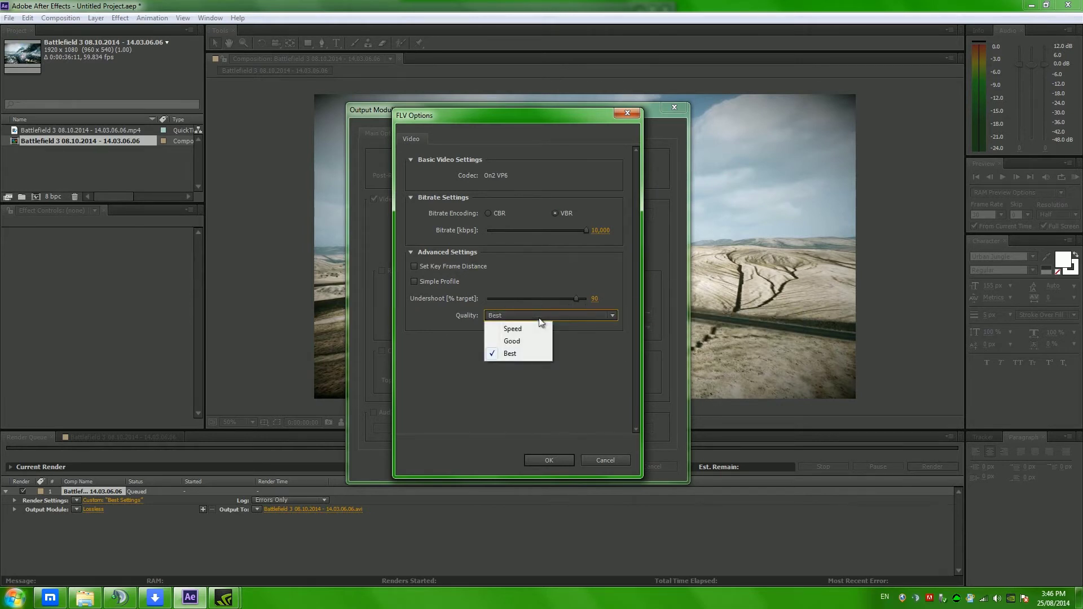
click(531, 314)
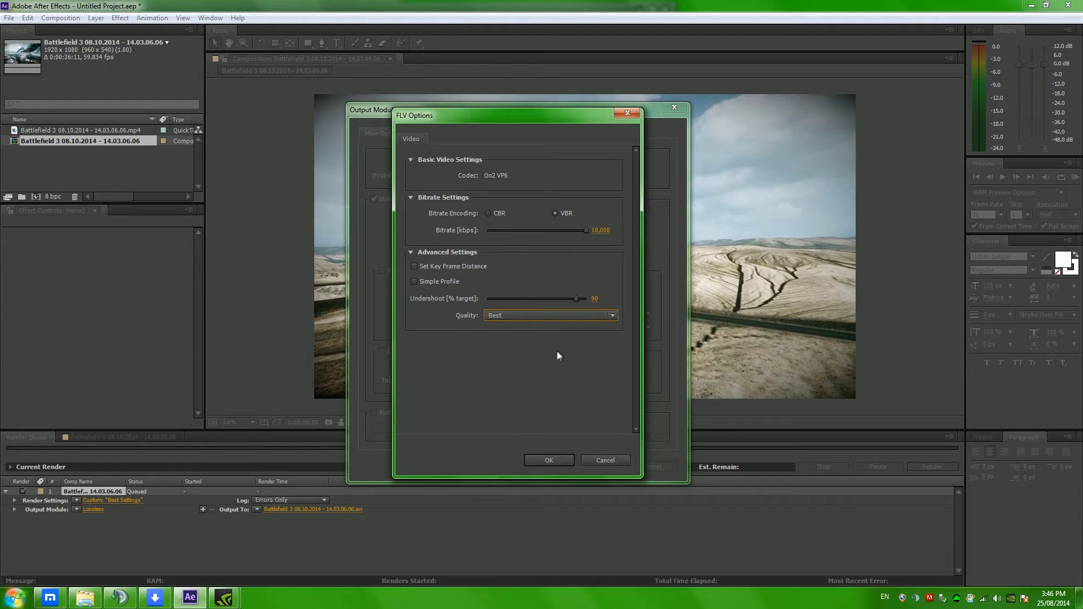
click(576, 298)
click(549, 461)
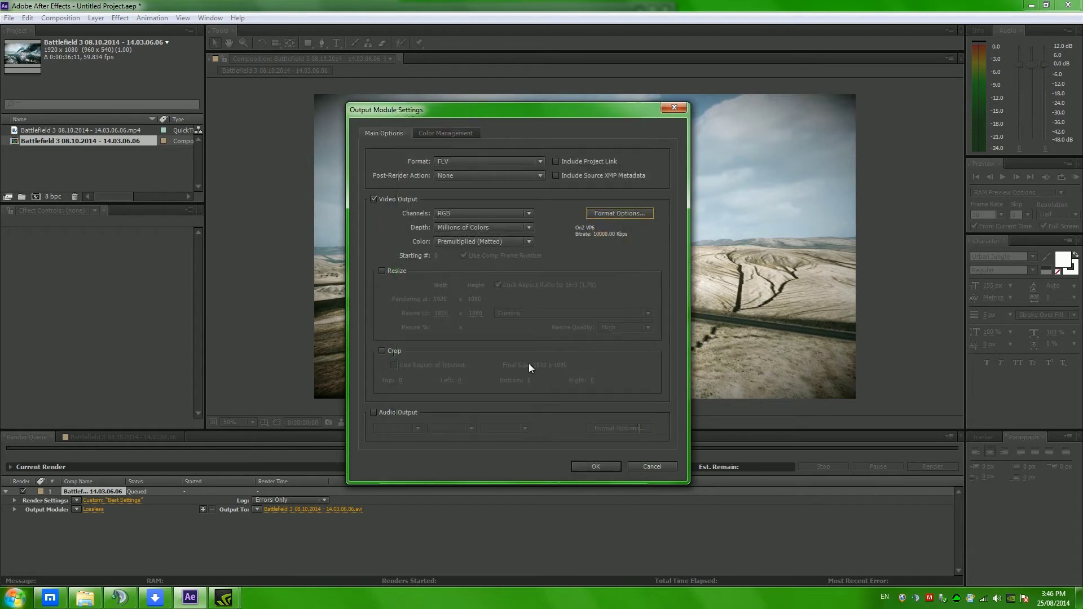
Enable audio output for the FLV movie, leave resizing off, and accept the output module settings.
click(455, 231)
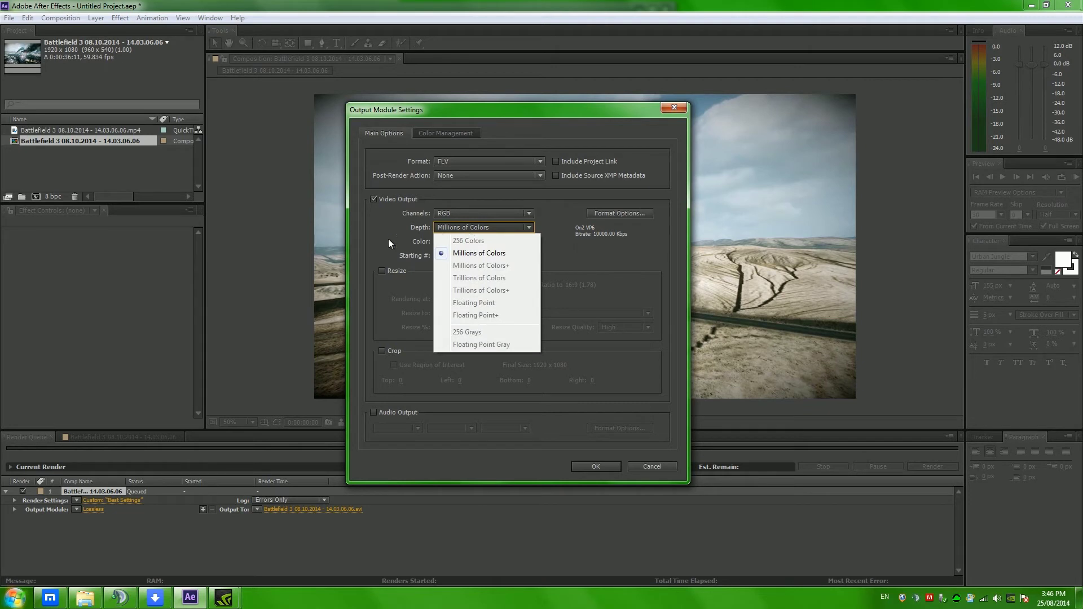
click(395, 251)
click(383, 273)
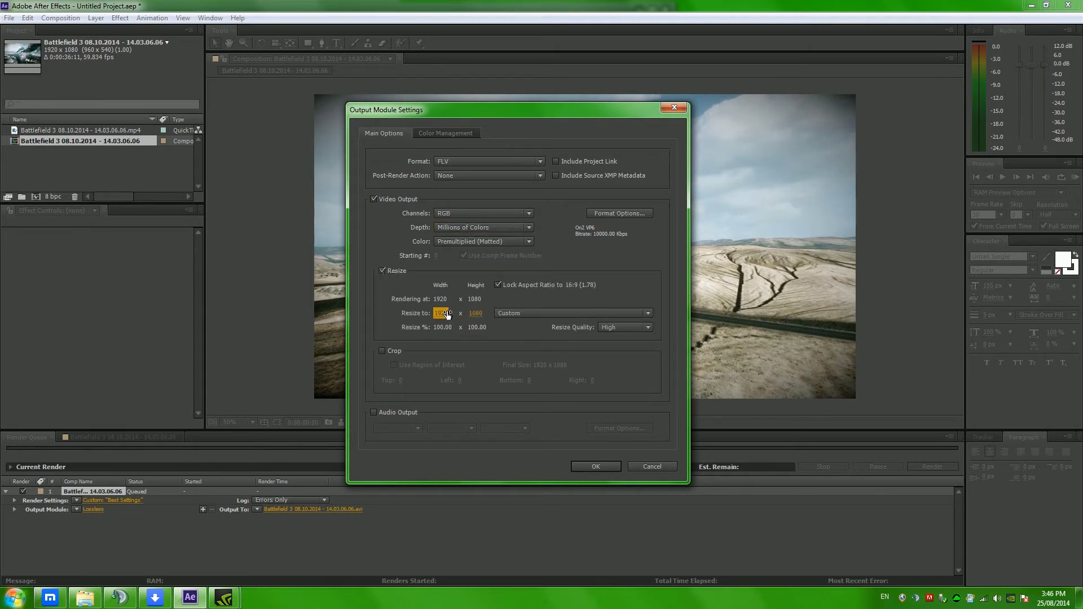
click(381, 271)
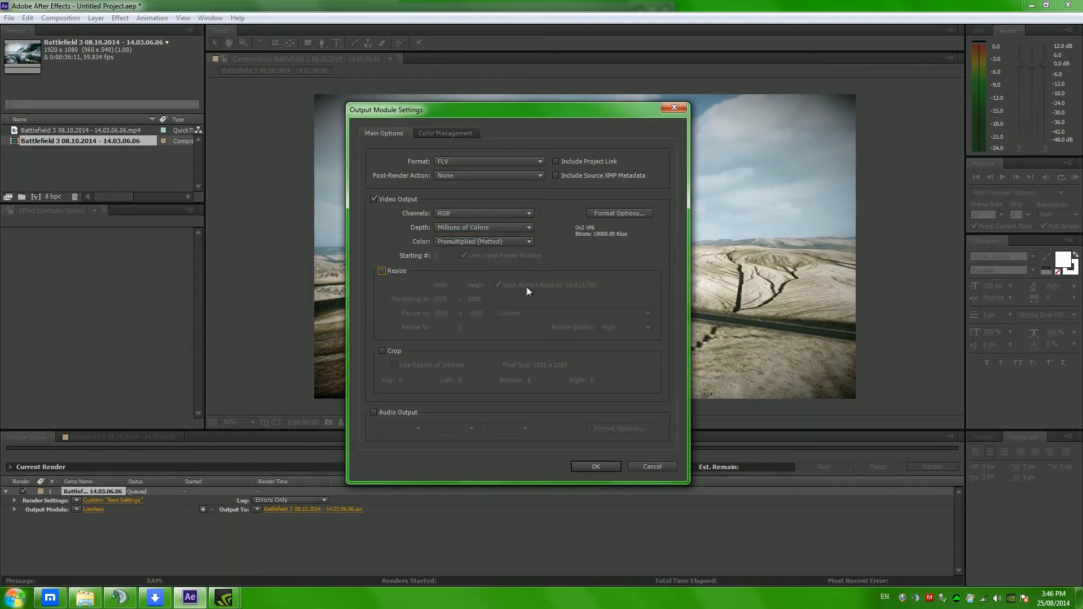
click(376, 412)
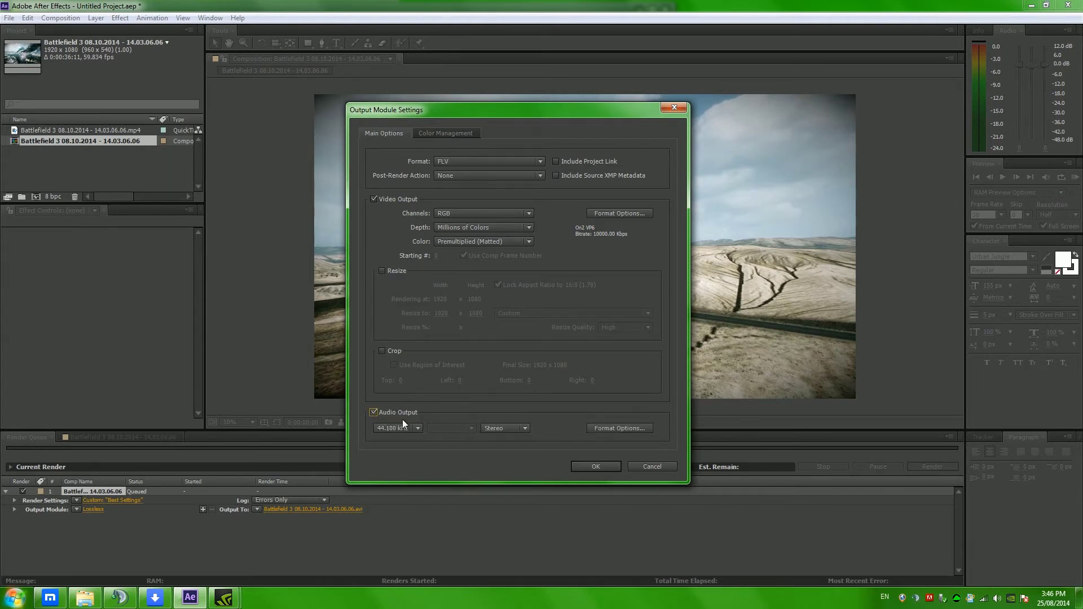
click(577, 466)
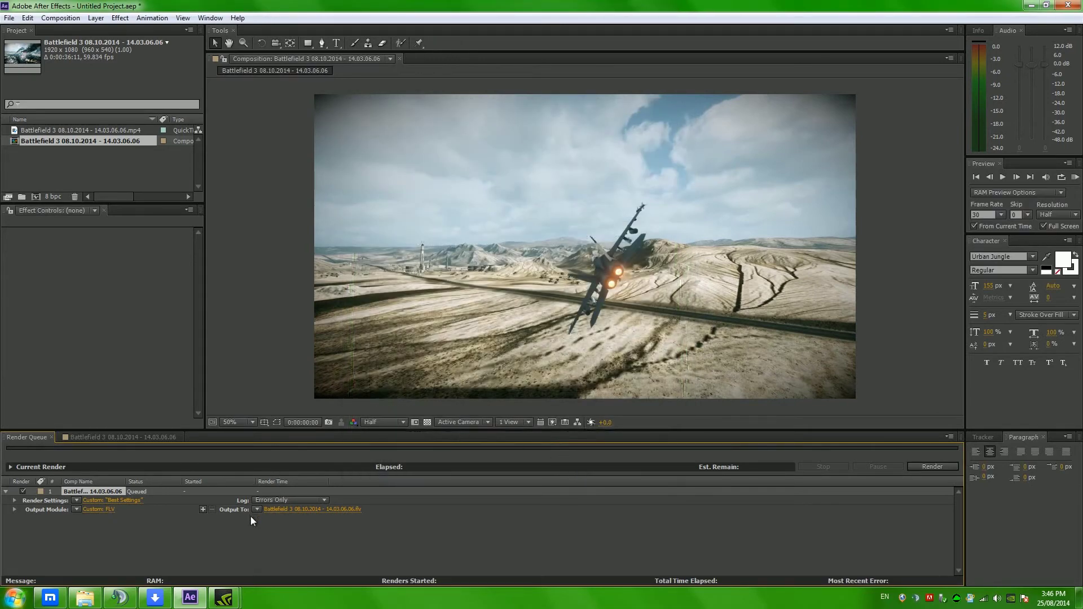
Choose the Desktop as the save location for the output movie.
click(287, 506)
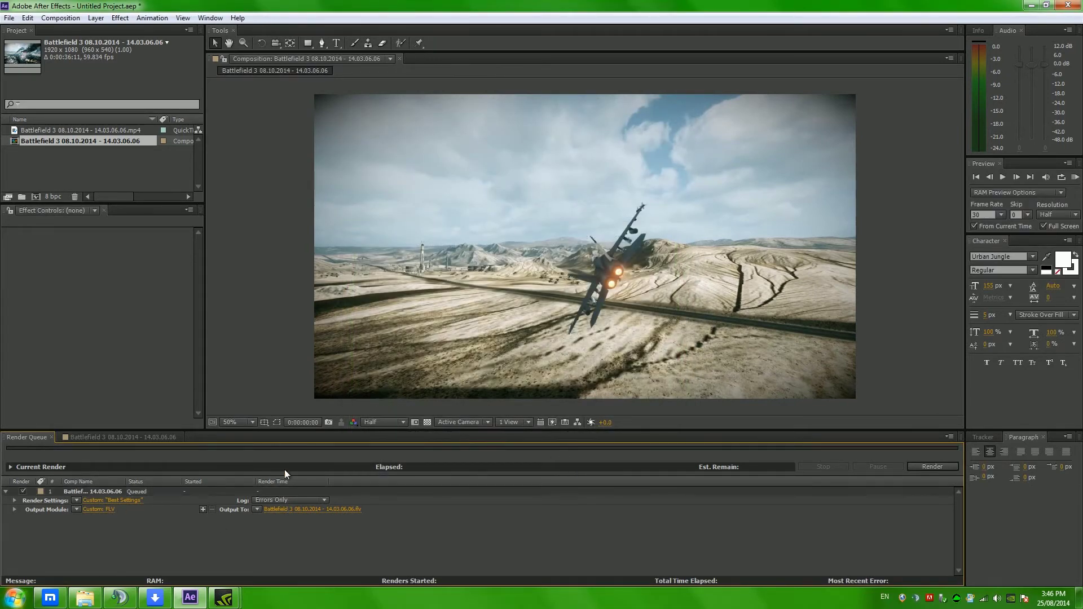
click(286, 509)
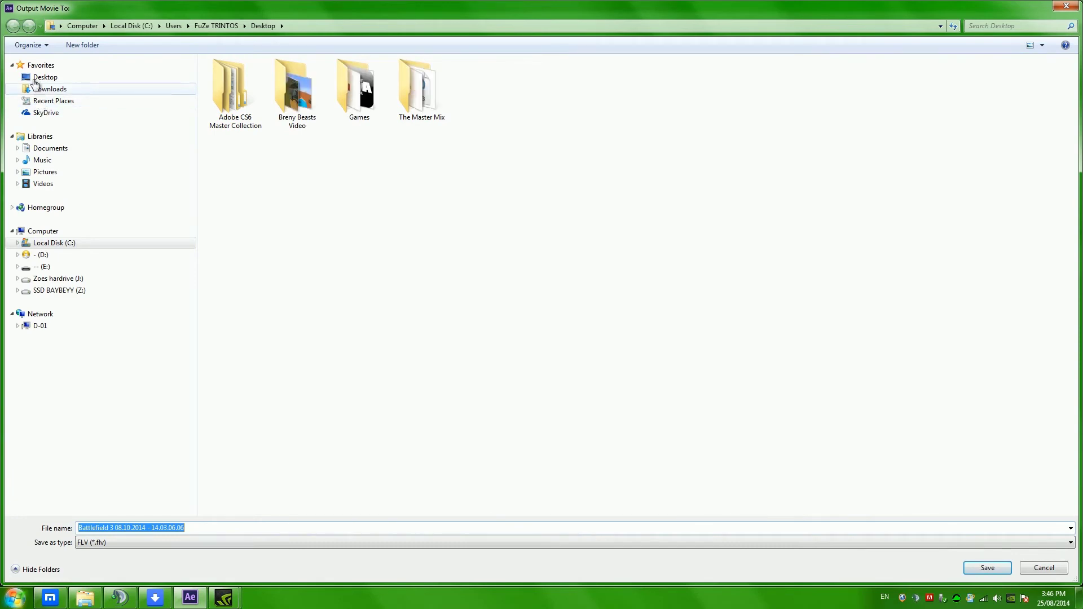
click(35, 78)
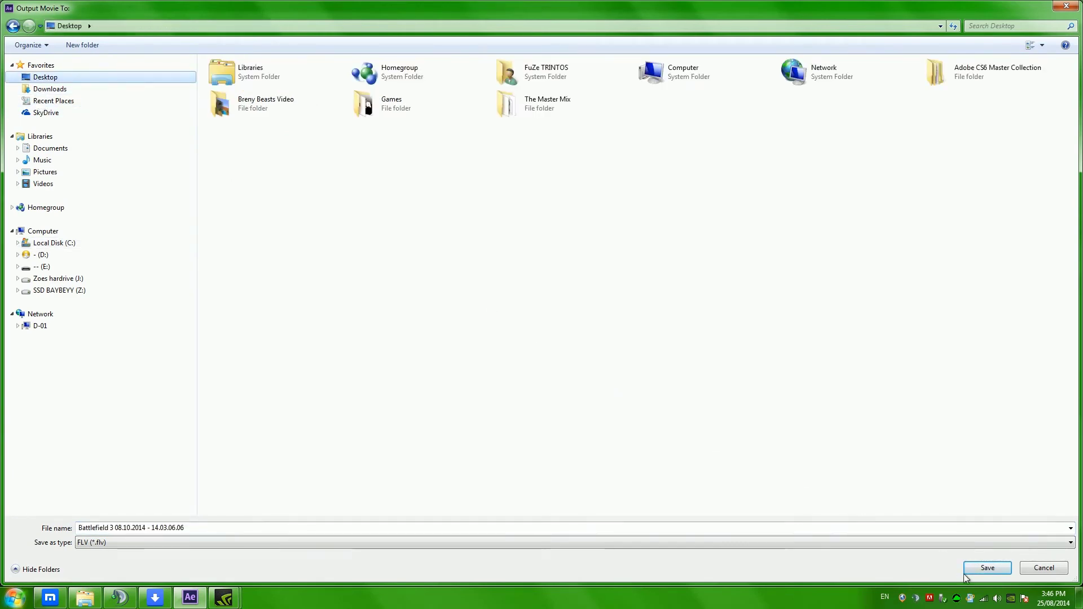
click(965, 569)
Rename the output movie to Battlefield 3 Stunt and start rendering the queue.
click(293, 510)
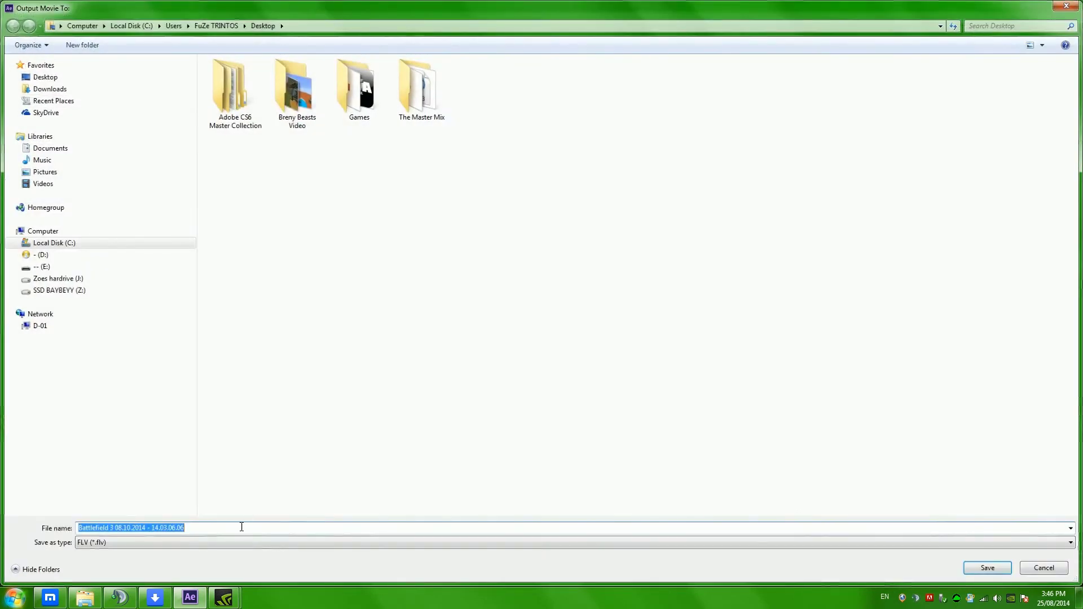
key(BackSpace)
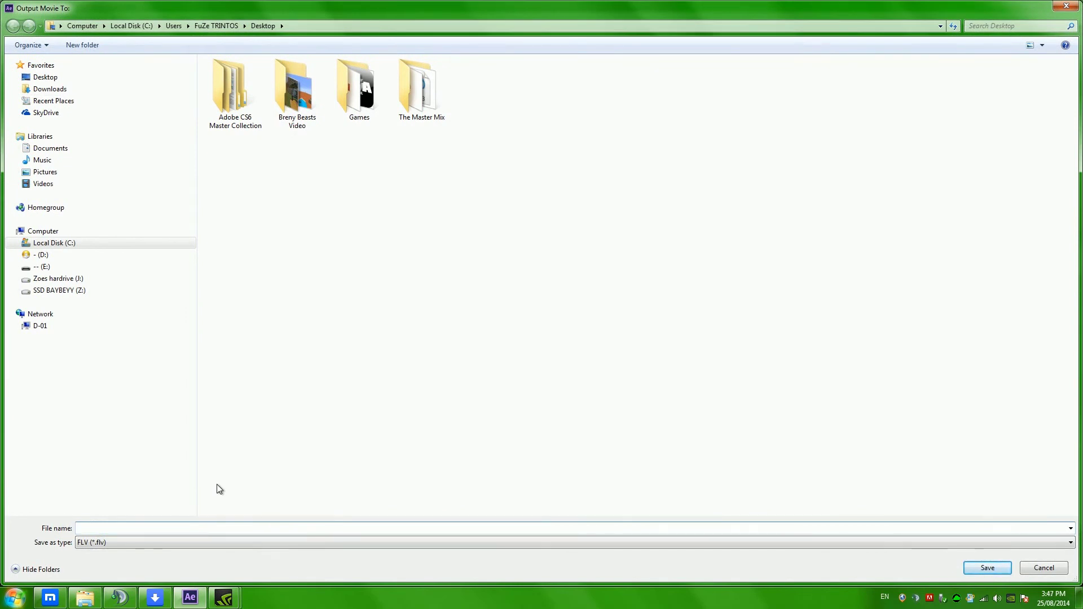
text(Battlef)
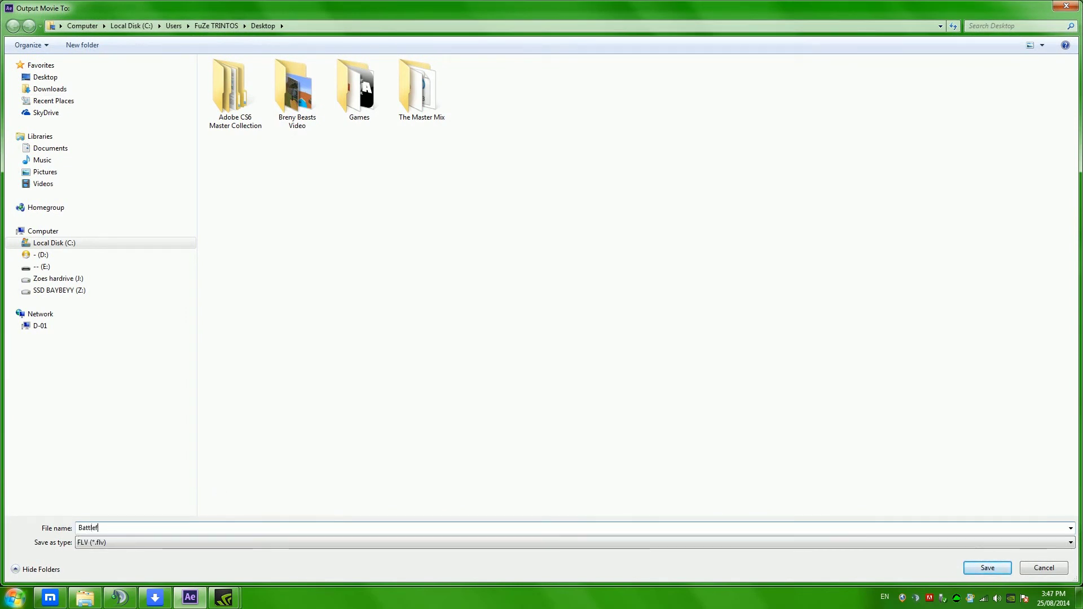
text(ield 3 Stunt)
click(985, 567)
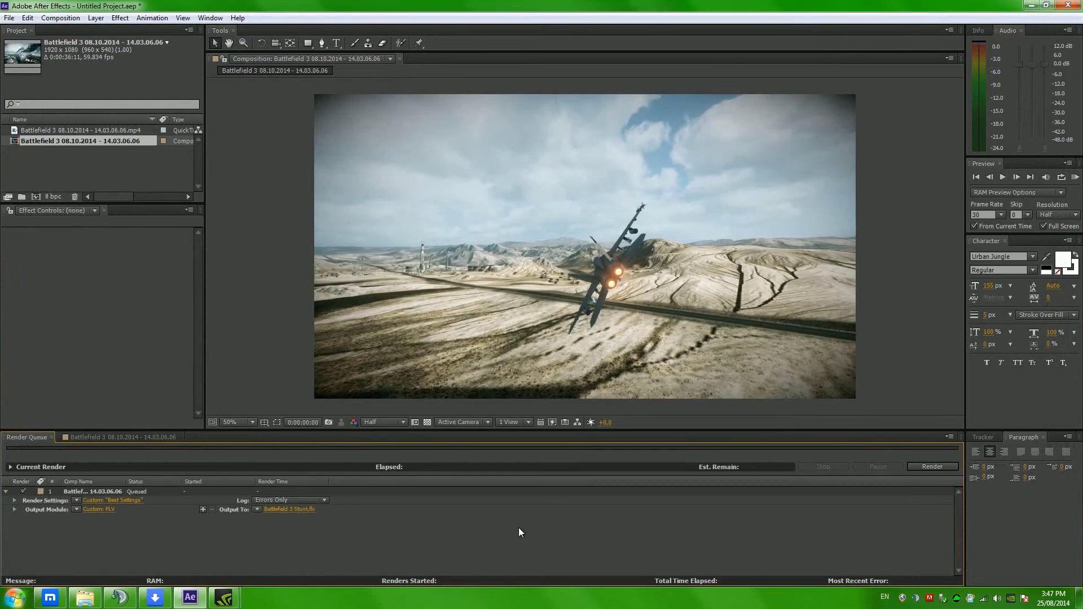
click(936, 467)
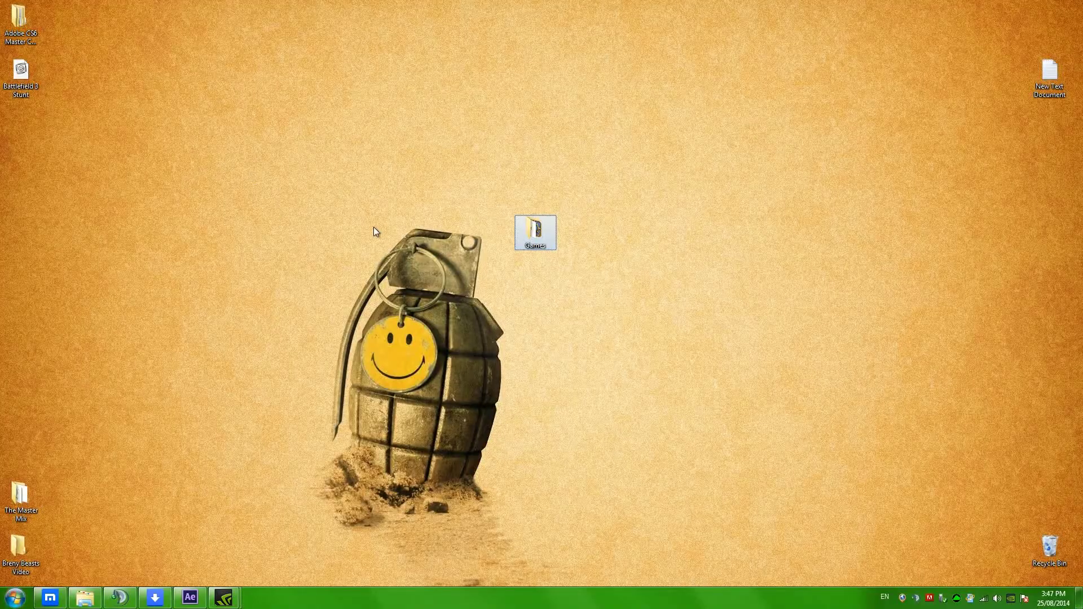
Move the Battlefield 3 Stunt file away from the desktop's edge to an open spot near the Games folder.
click(373, 231)
drag(16, 72, 400, 244)
drag(450, 297, 502, 299)
drag(507, 304, 243, 40)
mouse_move(240, 37)
mouse_down()
mouse_move(428, 272)
mouse_move(286, 96)
mouse_up()
click(286, 96)
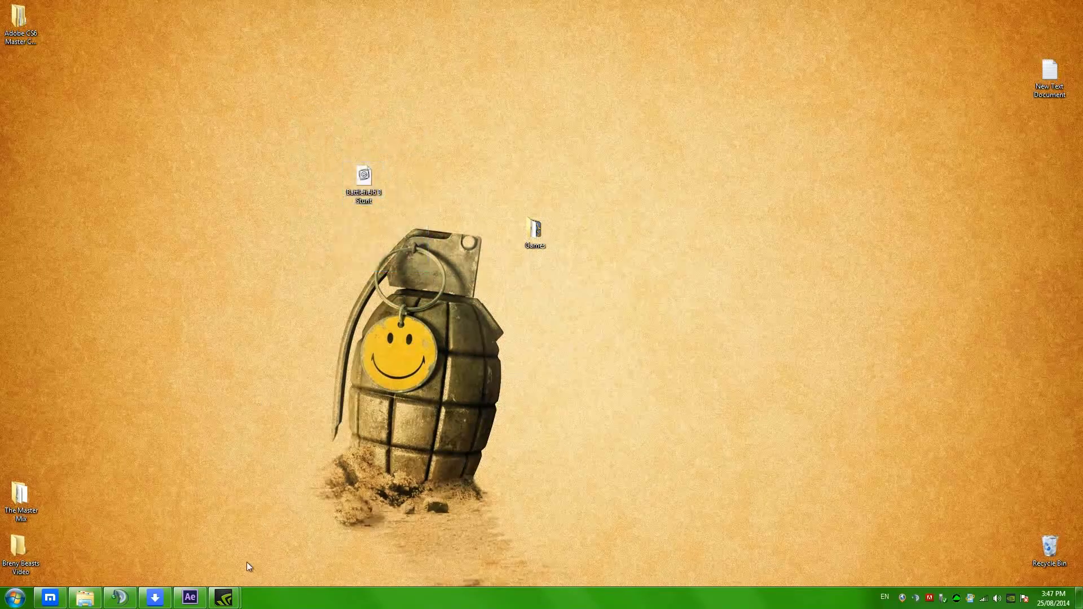
Check the render queue in After Effects, and view the Battlefield 3 Stunt file's properties from the desktop.
click(191, 598)
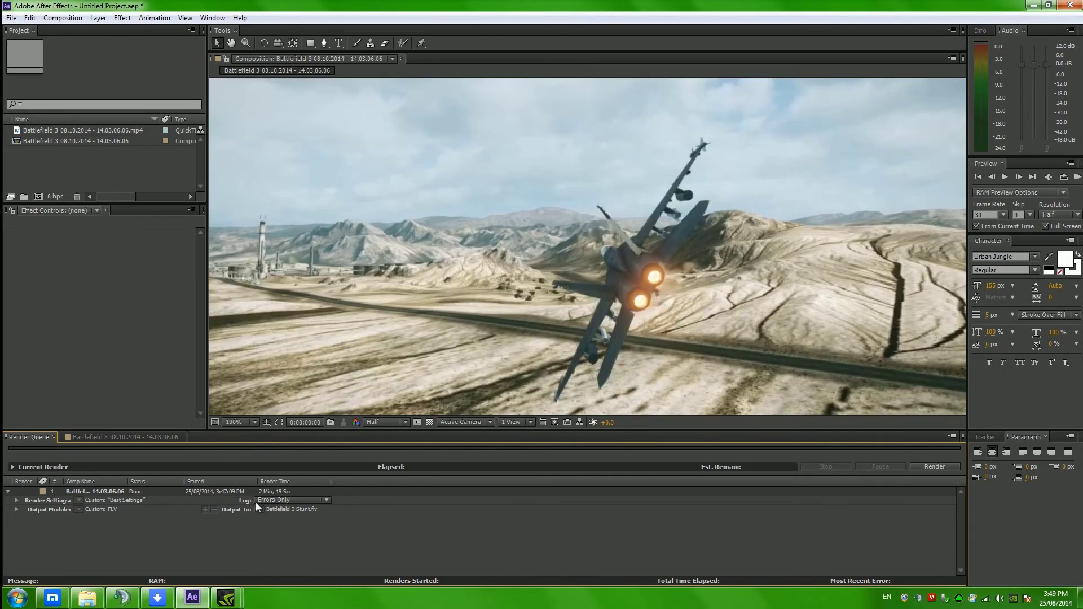
scroll(474, 334, down, 1)
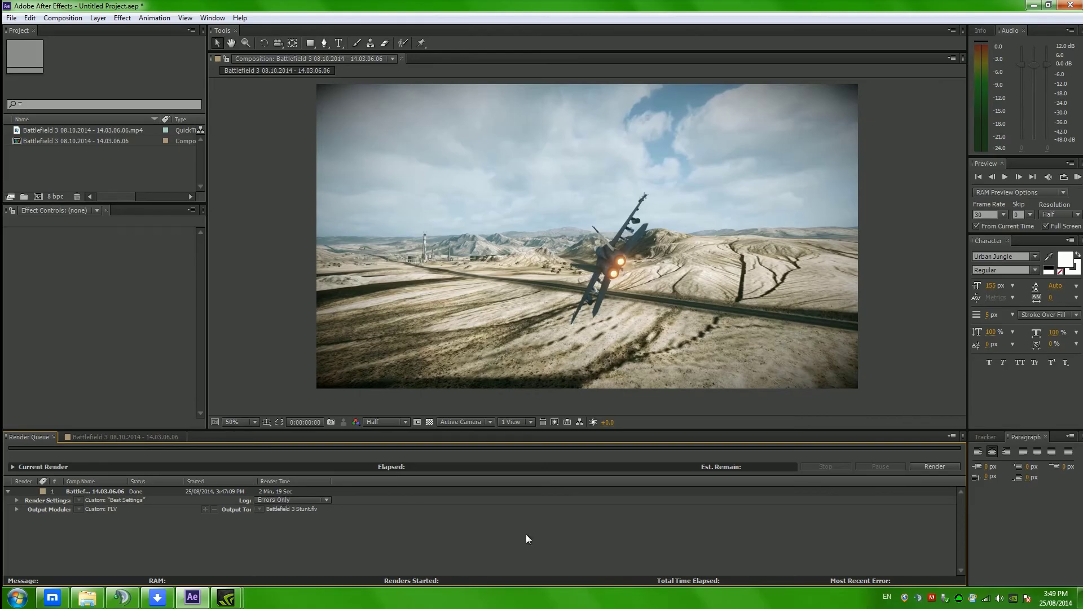
key(super+d)
drag(336, 157, 397, 219)
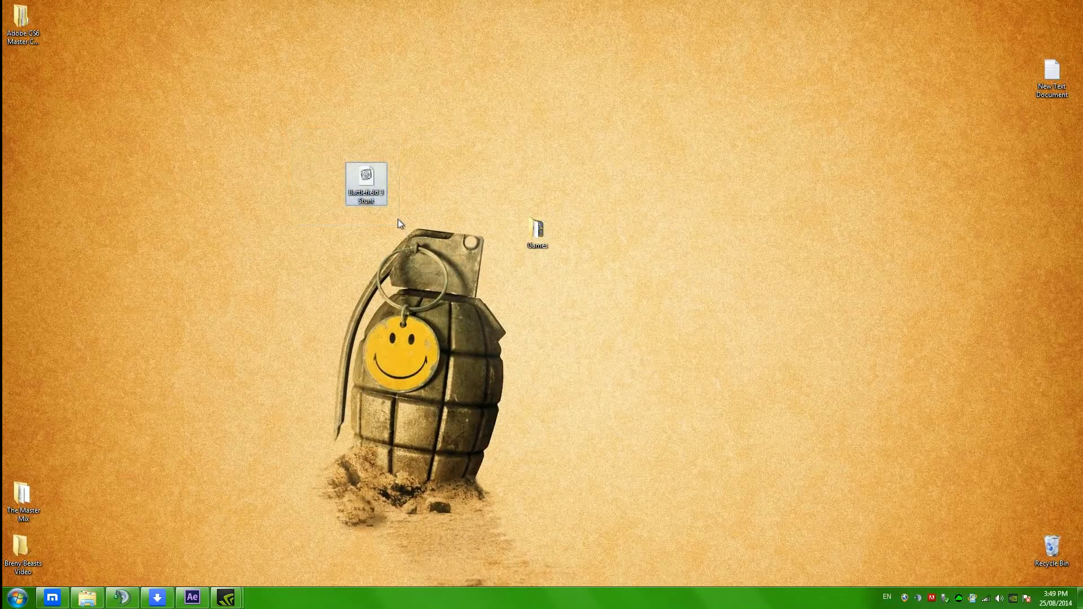
double_click(365, 180)
key(shift+F10)
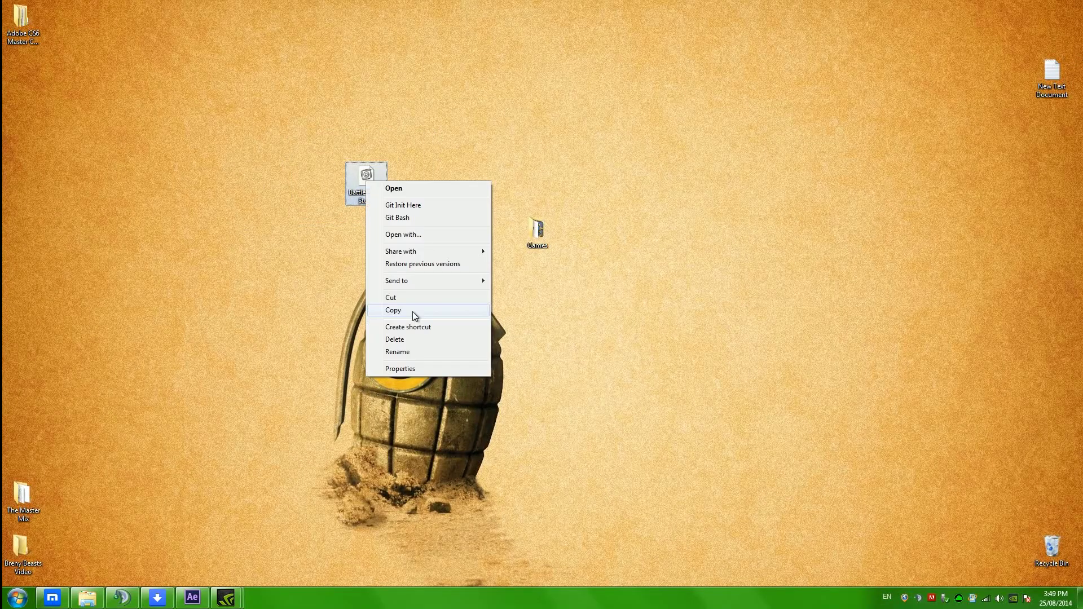
click(419, 373)
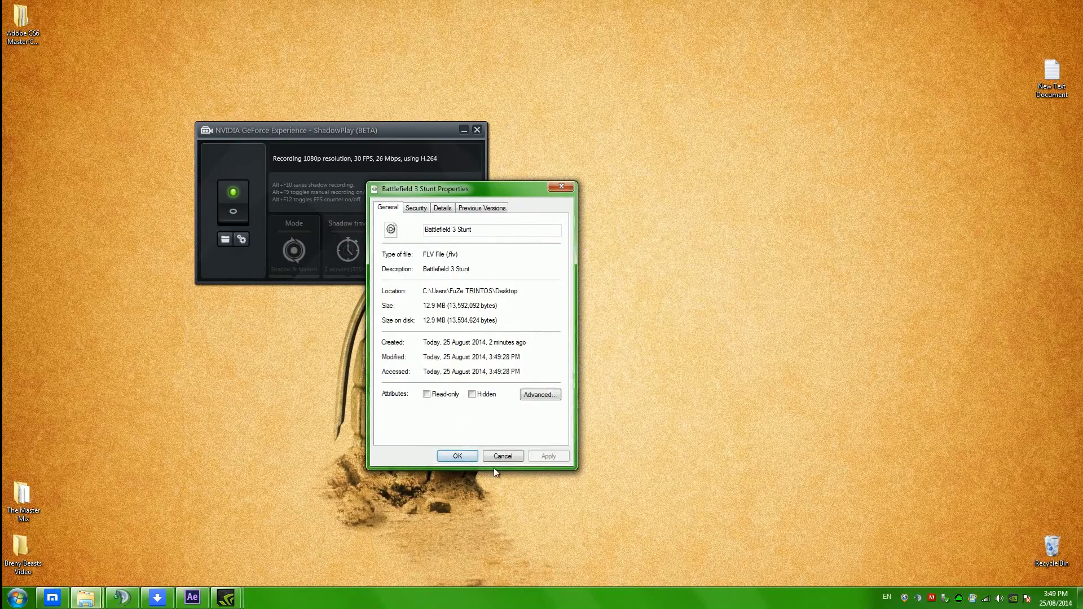
click(501, 456)
click(260, 339)
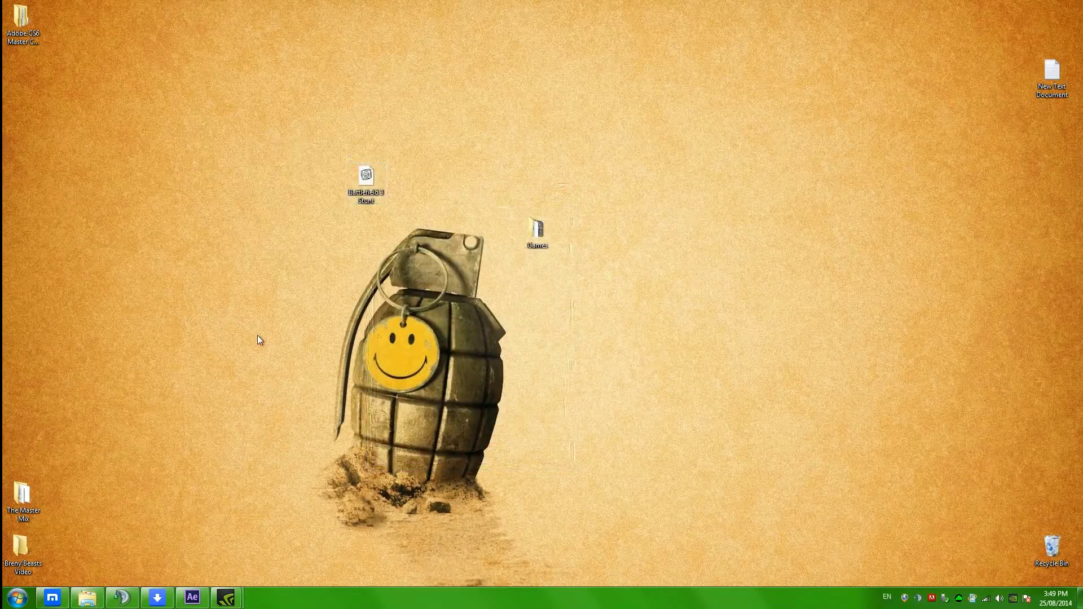
click(52, 597)
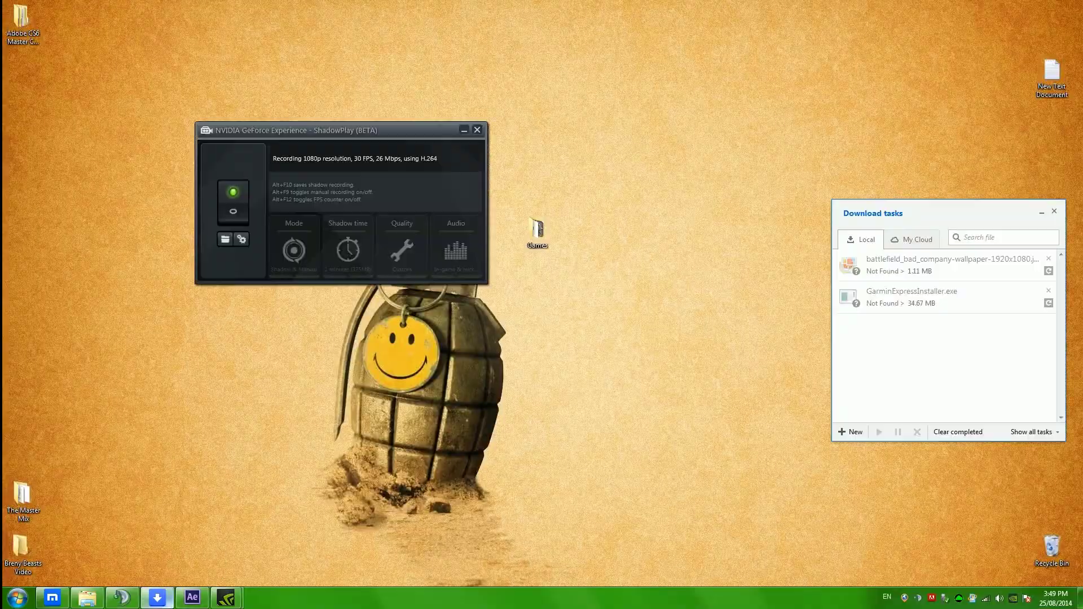
click(192, 597)
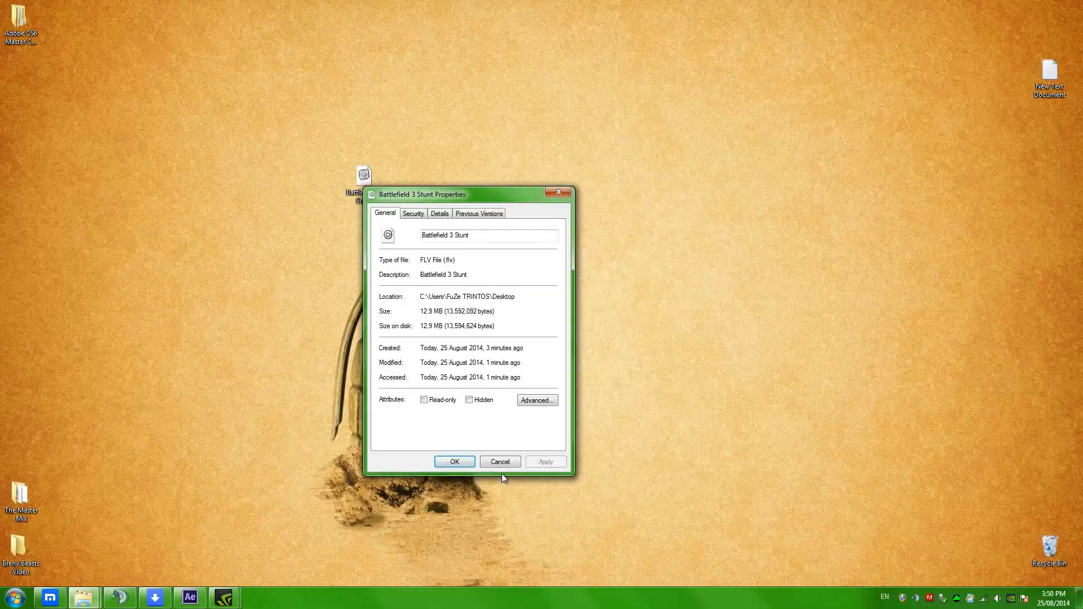
click(496, 460)
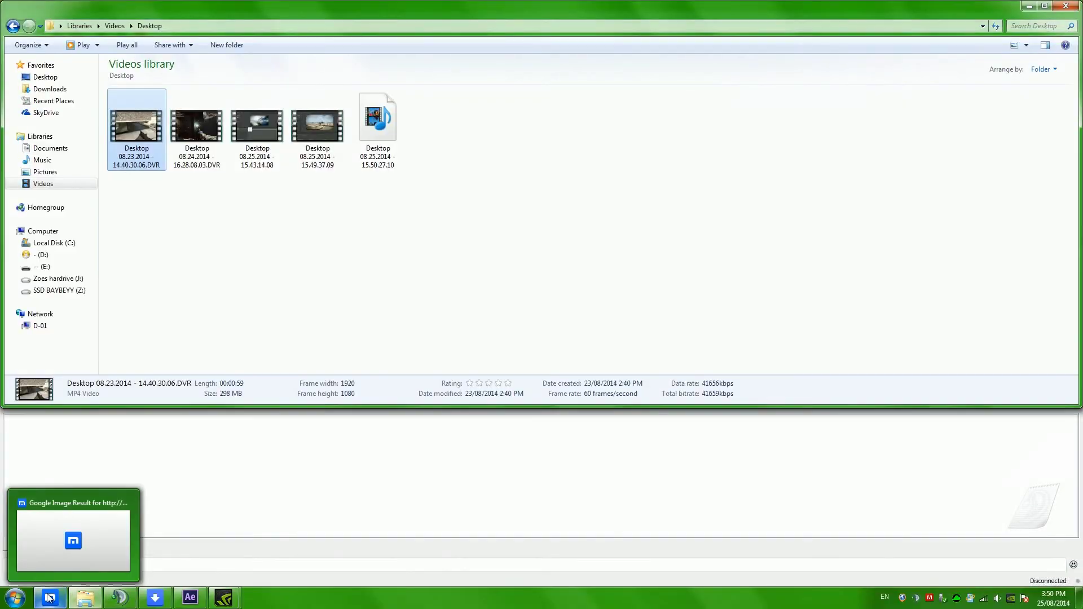
click(50, 598)
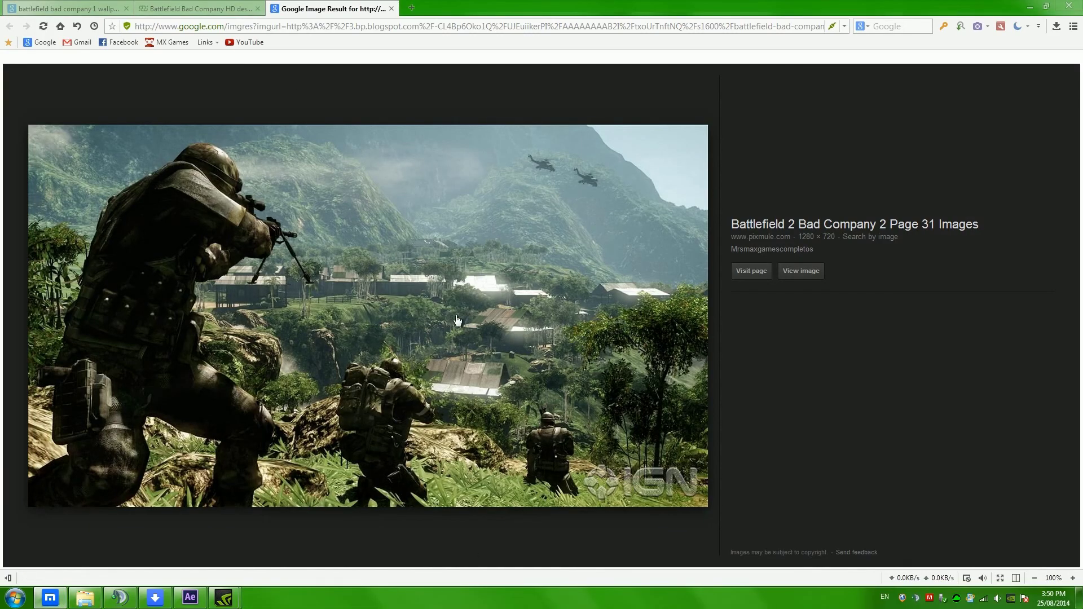
key(super+d)
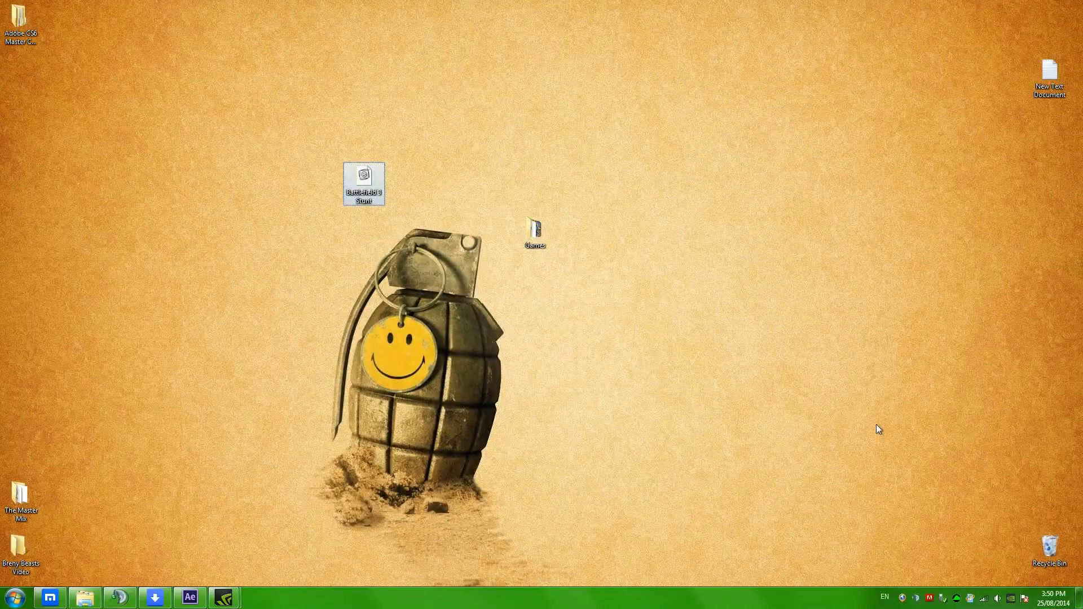
double_click(1055, 566)
click(1077, 598)
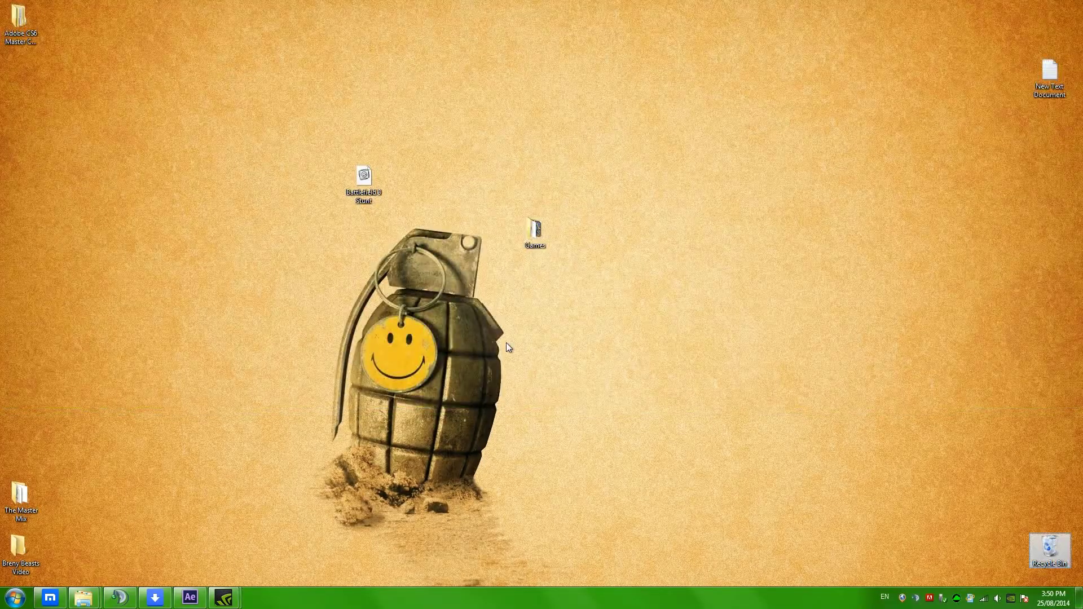